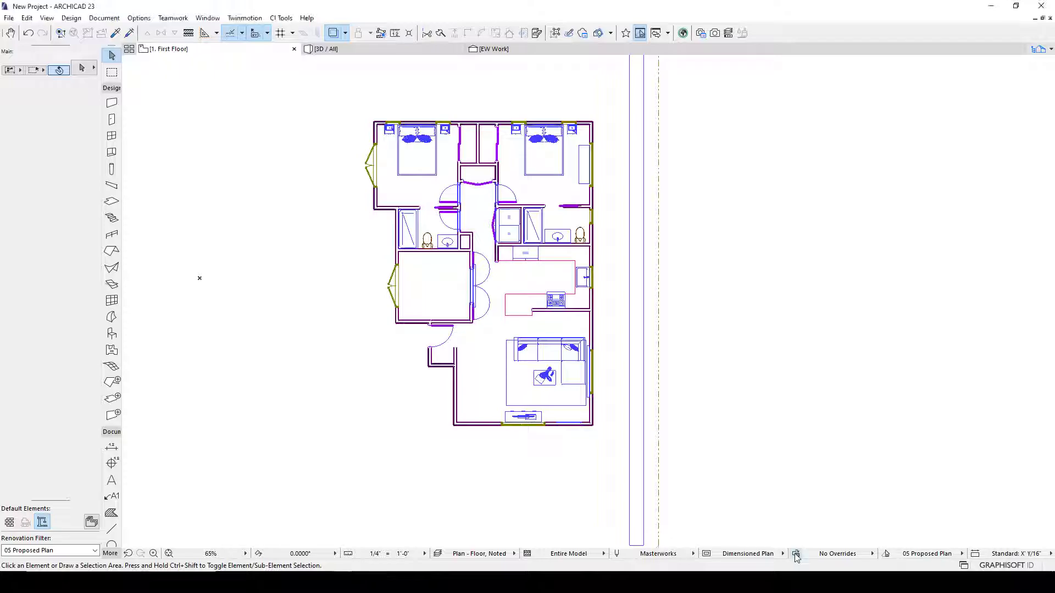
# Step: Create a new graphic override combination named Furniture Plan
pyautogui.click(796, 555)
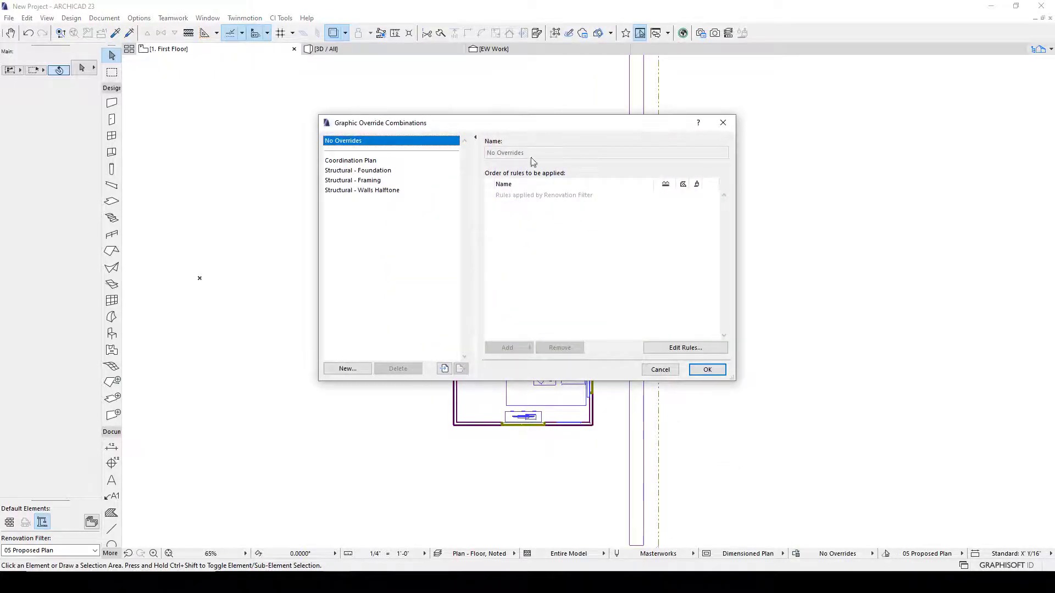
pyautogui.moveTo(508, 126); pyautogui.dragTo(531, 234)
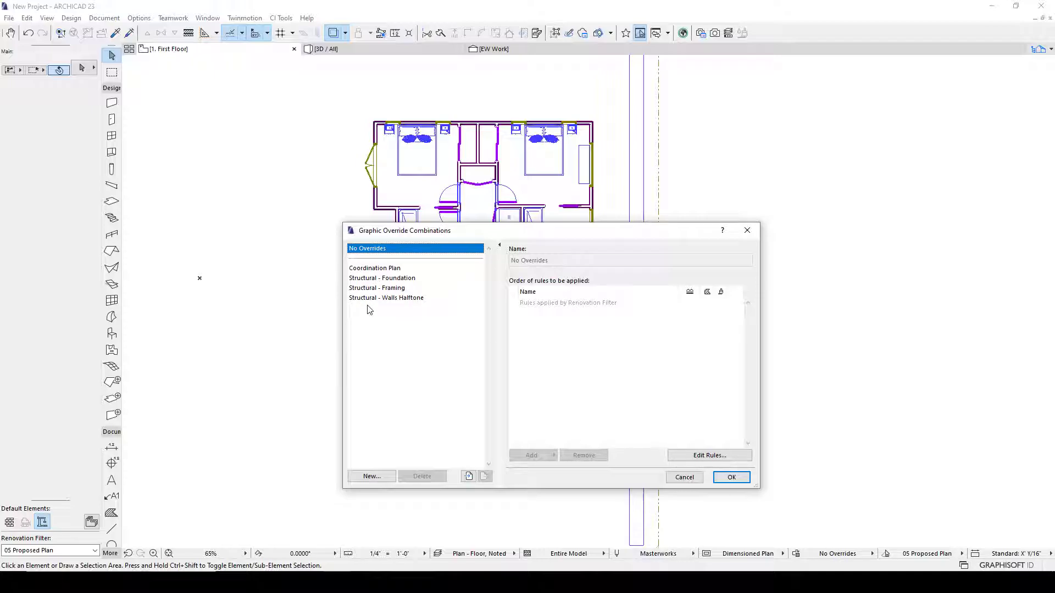
pyautogui.click(371, 477)
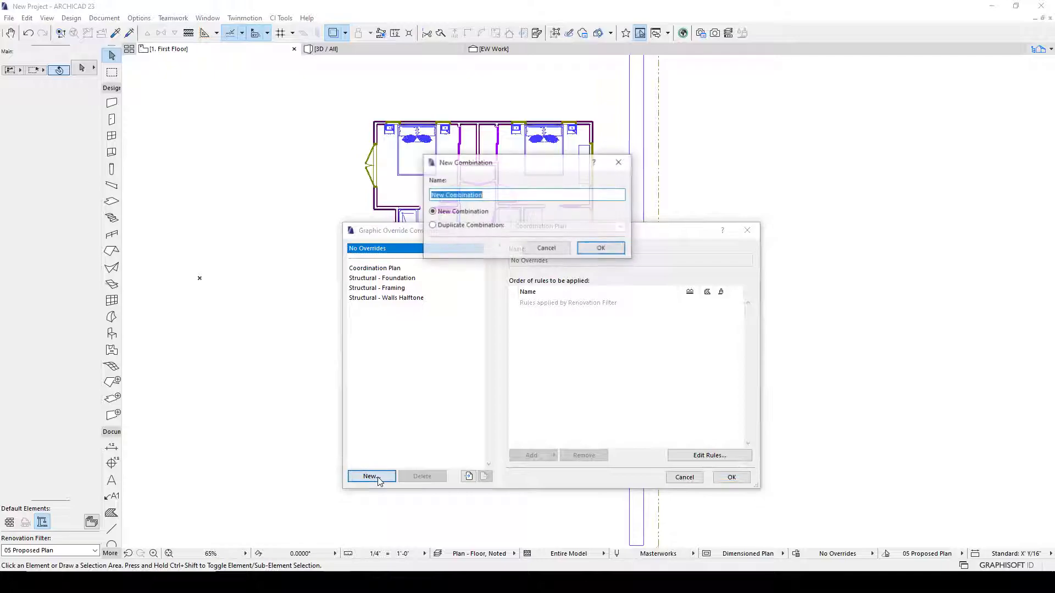
pyautogui.write('Furniture Plan')
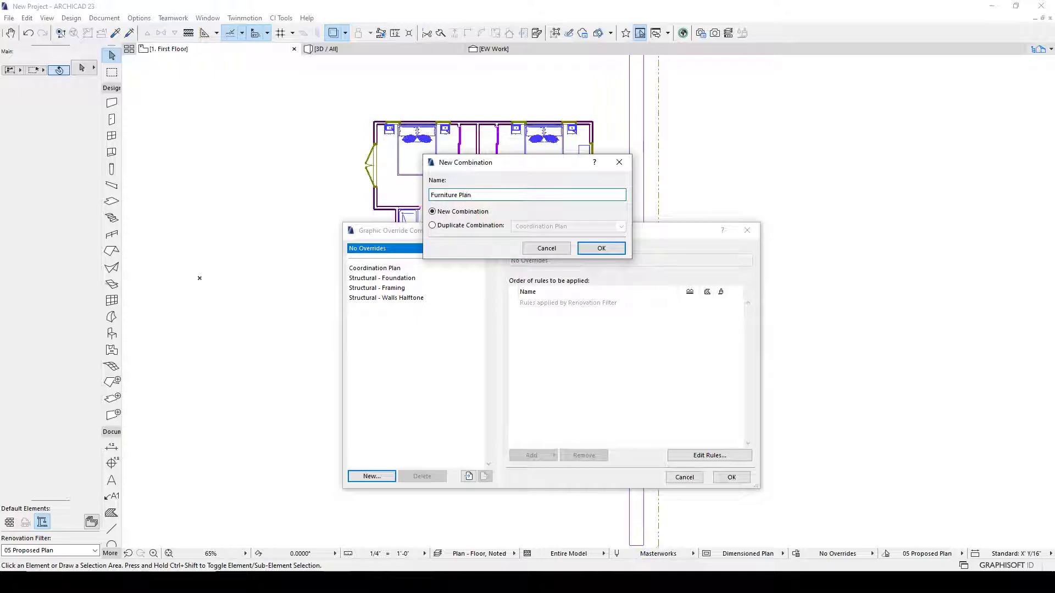
pyautogui.click(601, 248)
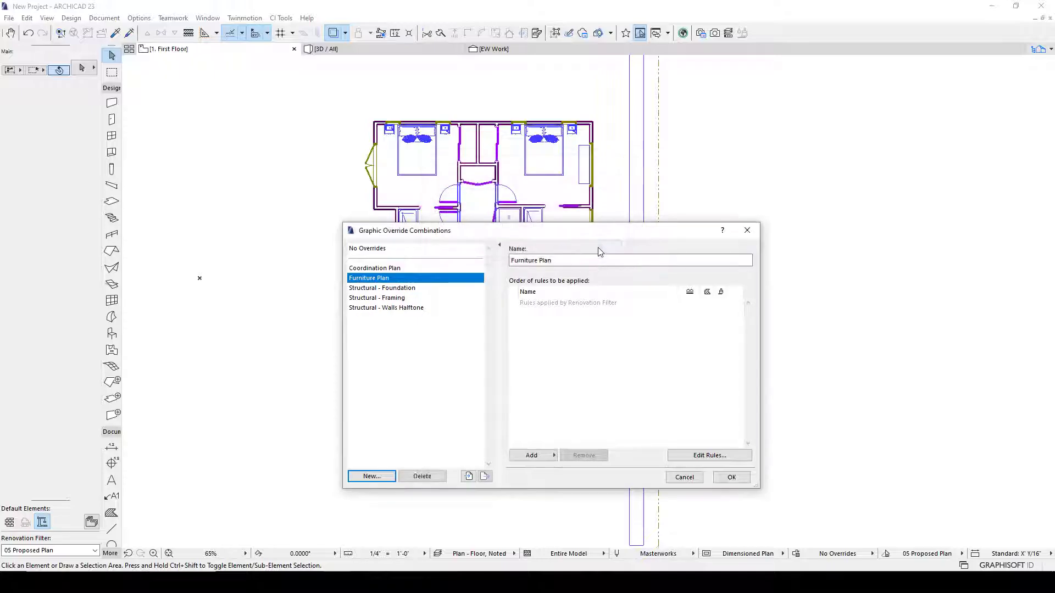
pyautogui.moveTo(579, 237); pyautogui.dragTo(583, 222)
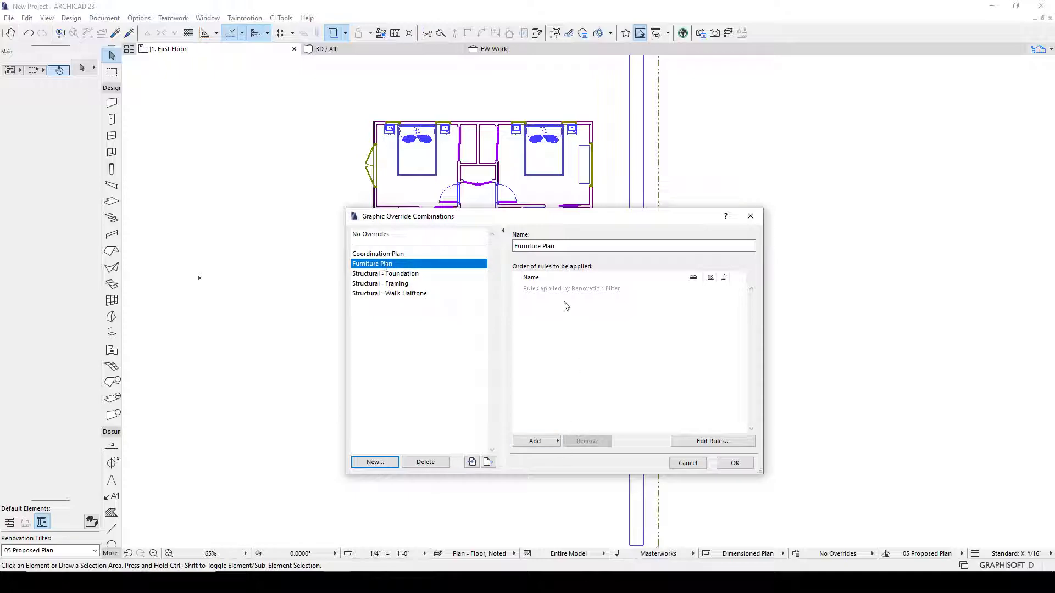
# Step: Compare the rules in the Coordination Plan, Furniture Plan and Structural - Foundation override combinations
pyautogui.click(379, 254)
pyautogui.click(382, 273)
pyautogui.click(381, 264)
pyautogui.click(378, 255)
pyautogui.click(376, 264)
pyautogui.click(378, 254)
pyautogui.click(378, 265)
pyautogui.click(380, 273)
pyautogui.click(386, 265)
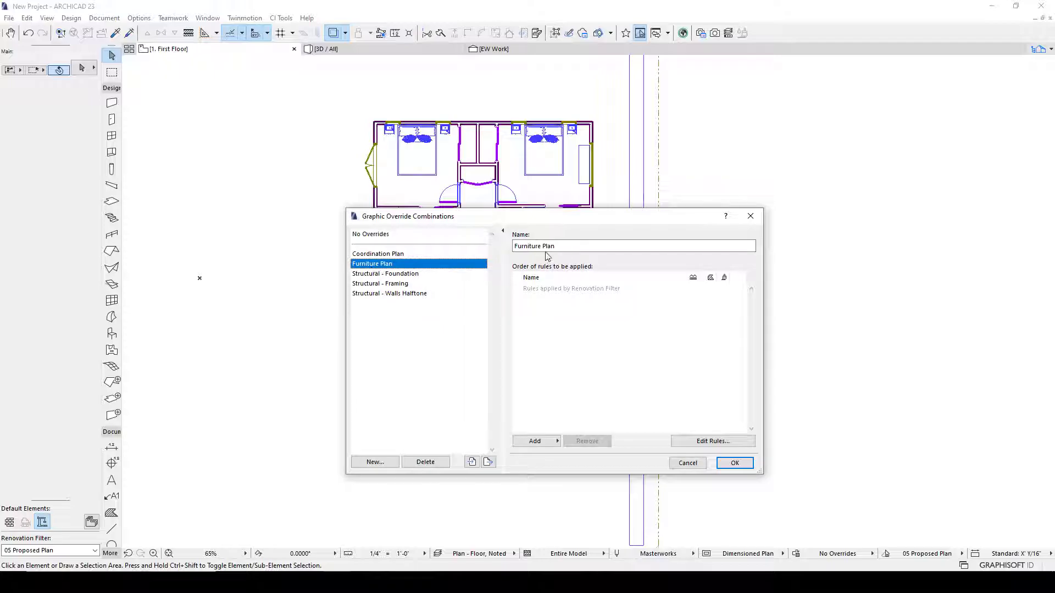
# Step: Add a new override rule named Furniture to the Furniture Plan combination
pyautogui.moveTo(558, 217); pyautogui.dragTo(422, 216)
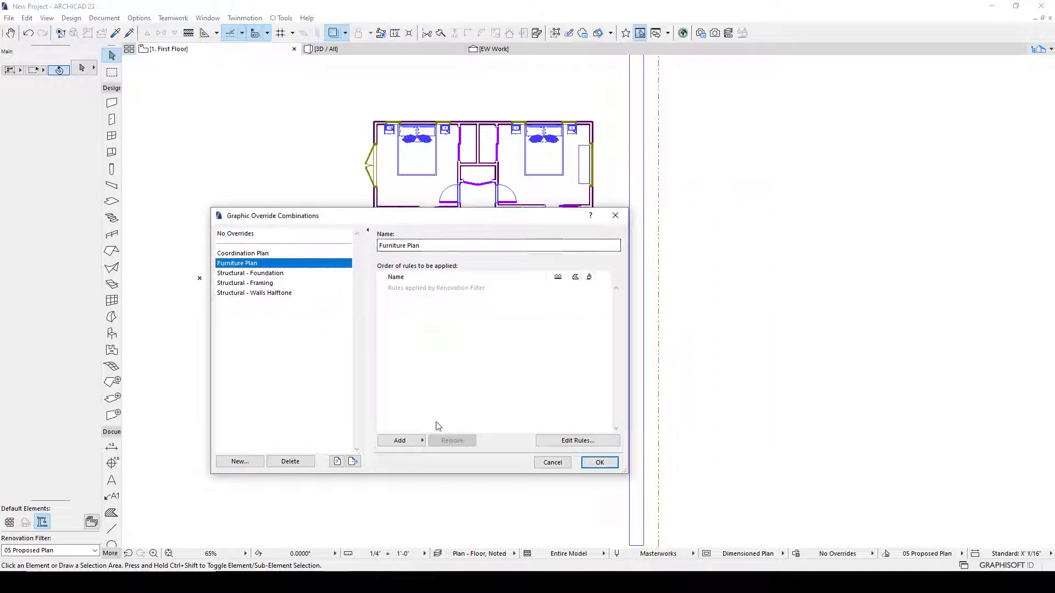
pyautogui.click(400, 442)
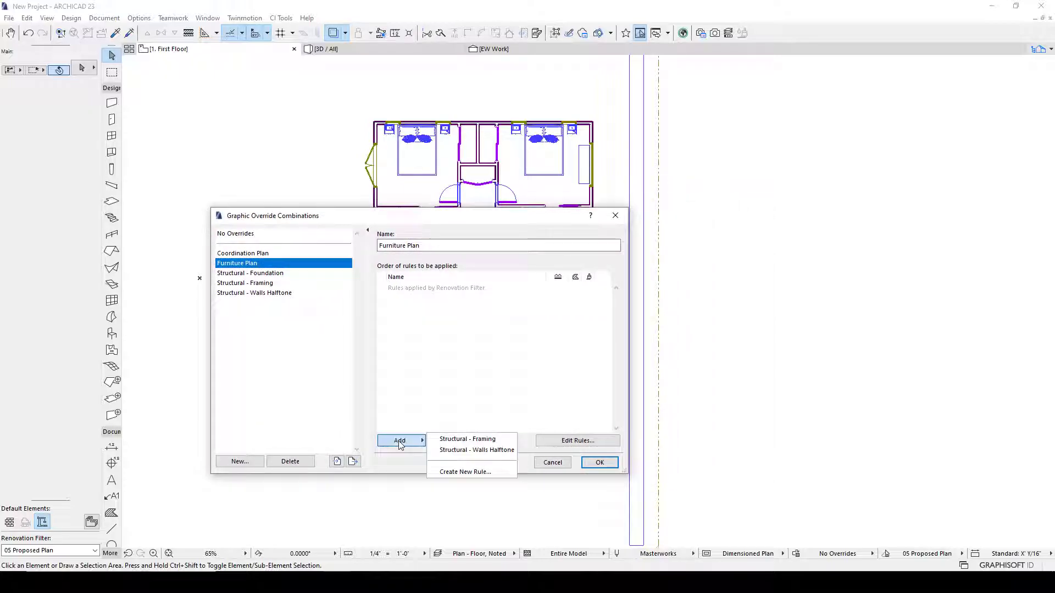
pyautogui.click(465, 472)
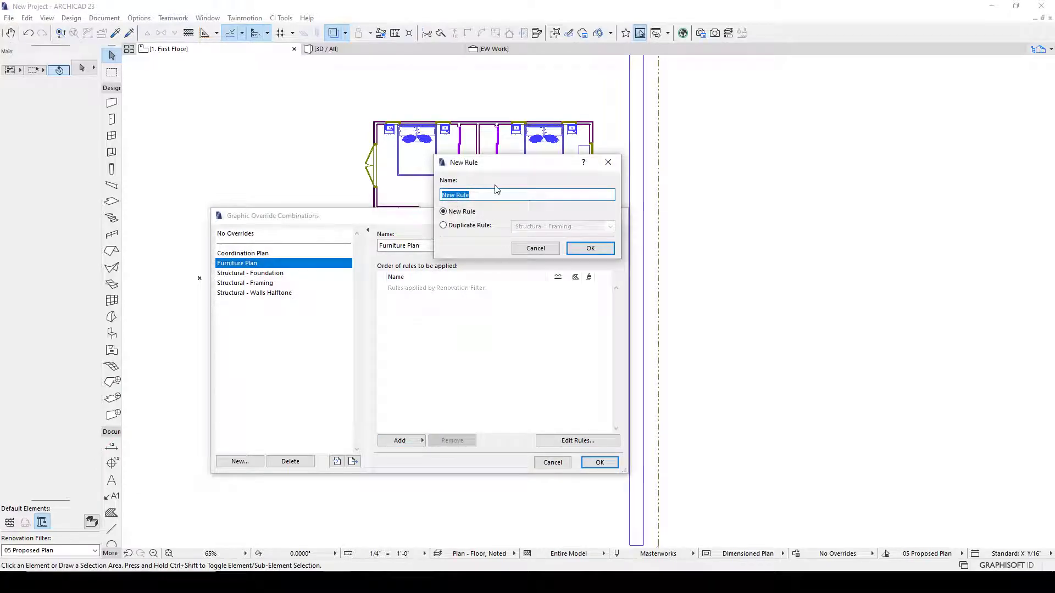
pyautogui.write('Furniture')
pyautogui.click(589, 250)
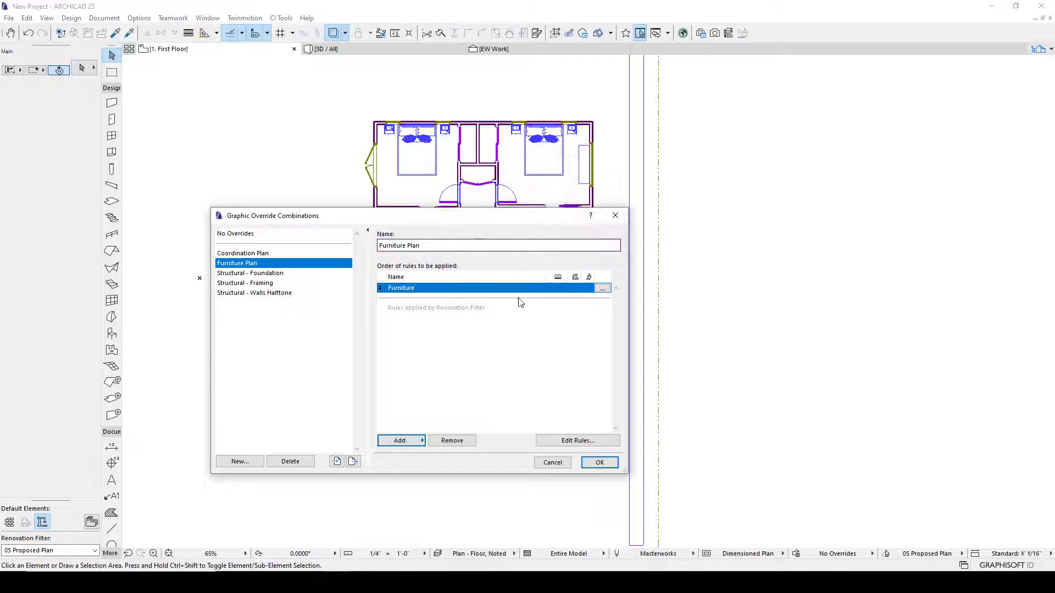
# Step: Open the Furniture rule for editing and add a Layer criterion from the Model View parameters
pyautogui.click(603, 288)
pyautogui.moveTo(642, 154); pyautogui.dragTo(511, 149)
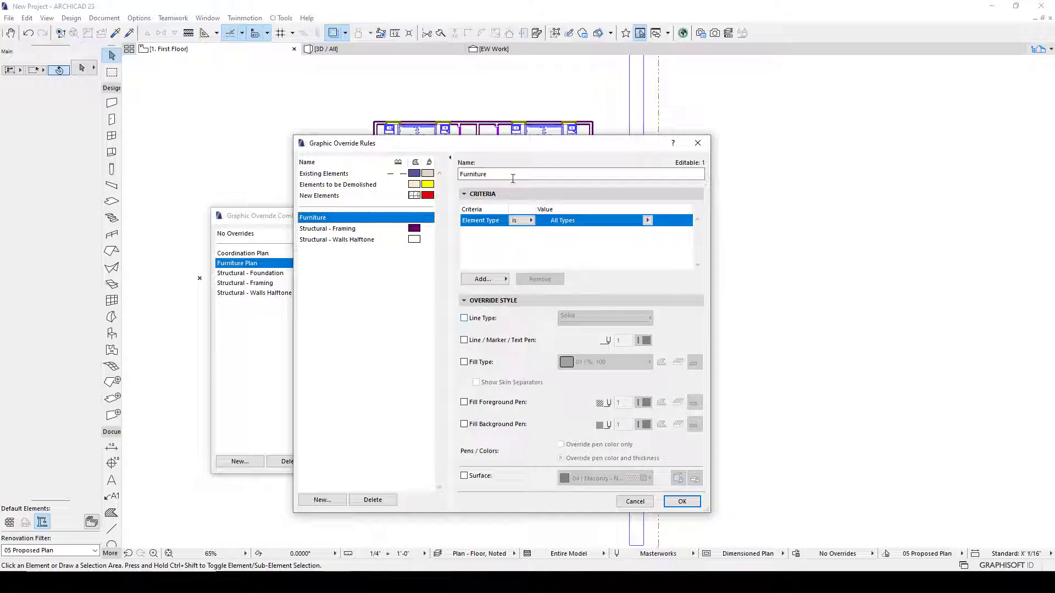
pyautogui.click(648, 220)
pyautogui.click(648, 220)
pyautogui.click(483, 279)
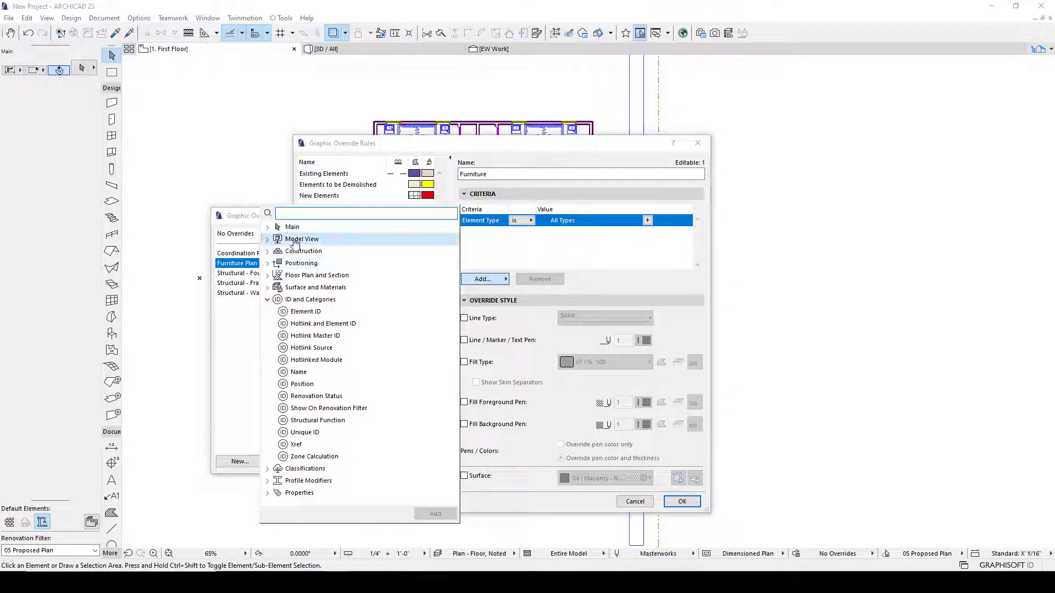
pyautogui.click(268, 251)
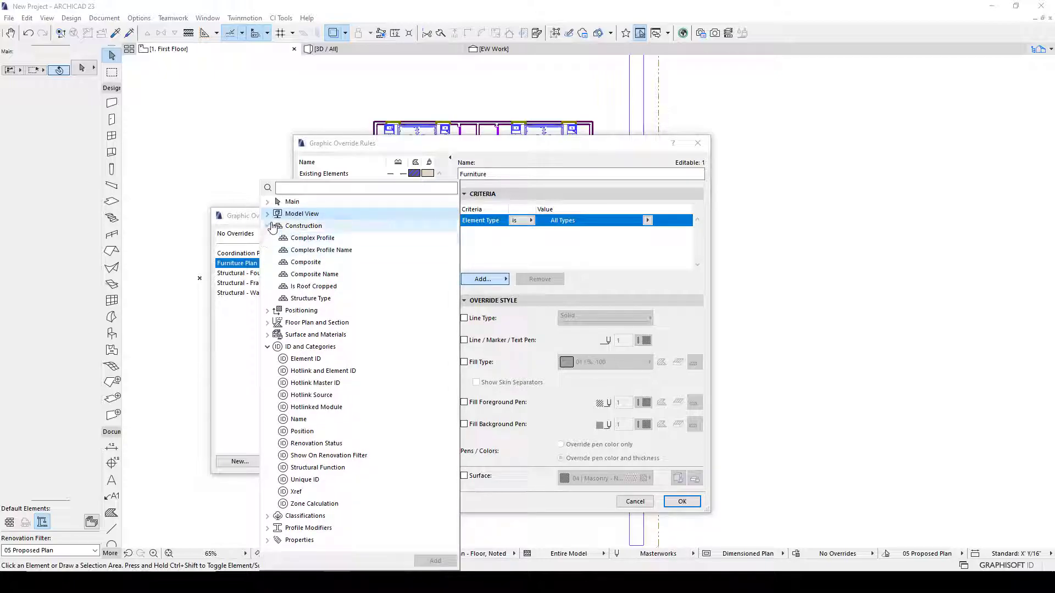
pyautogui.click(267, 214)
pyautogui.click(294, 189)
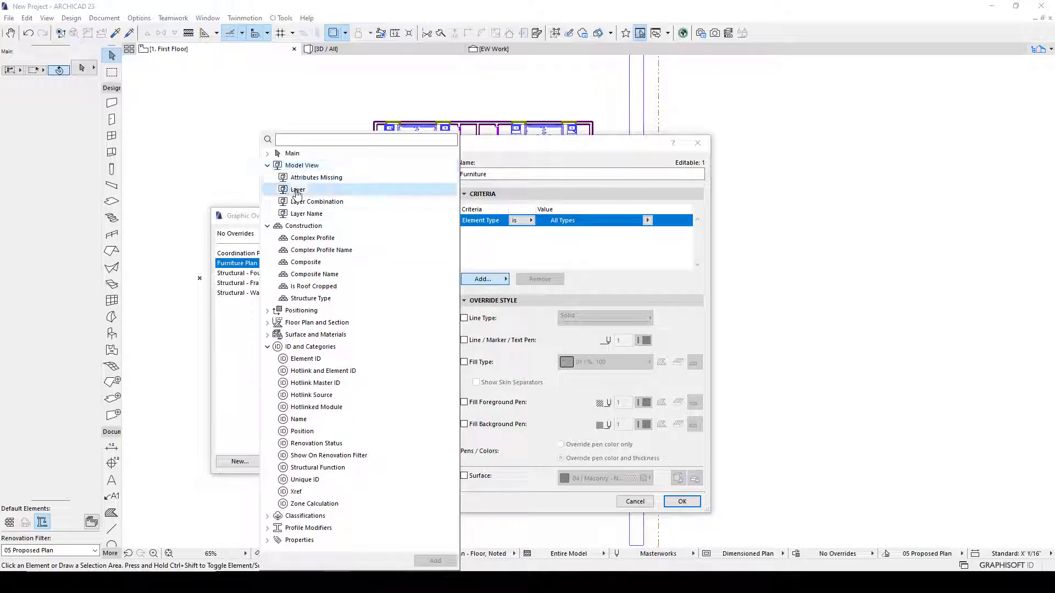
pyautogui.click(435, 561)
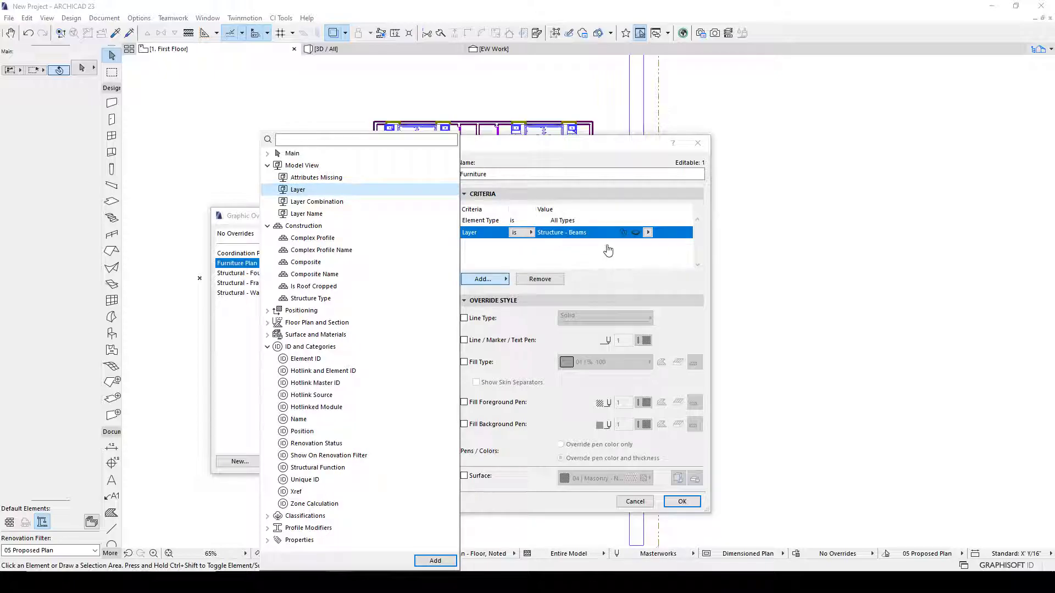
# Step: Set the Furniture rule's Layer criterion to House - Furniture
pyautogui.click(648, 233)
pyautogui.click(648, 232)
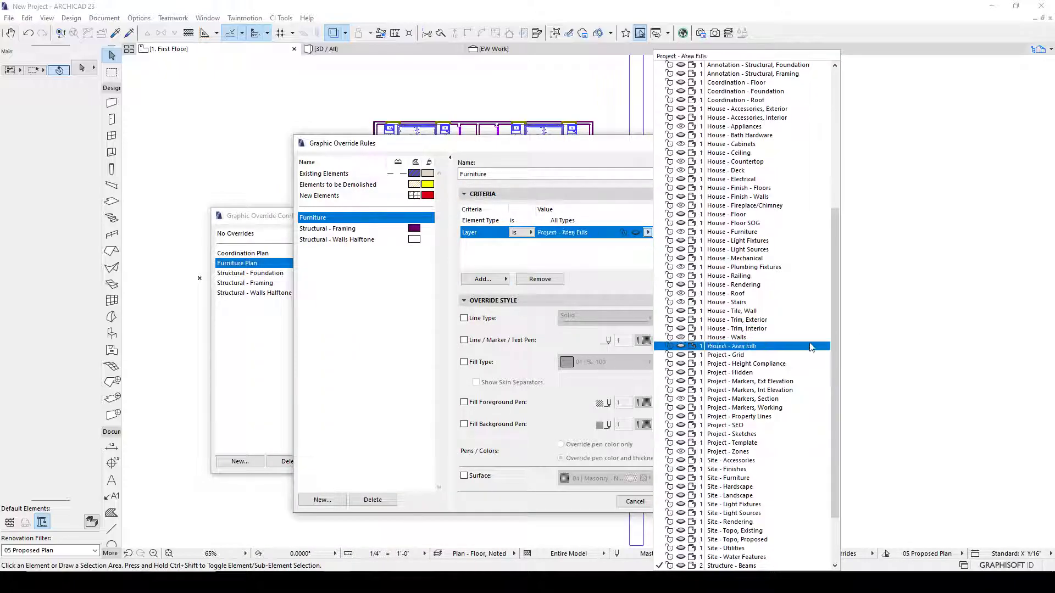
pyautogui.click(756, 232)
pyautogui.moveTo(559, 144); pyautogui.dragTo(596, 121)
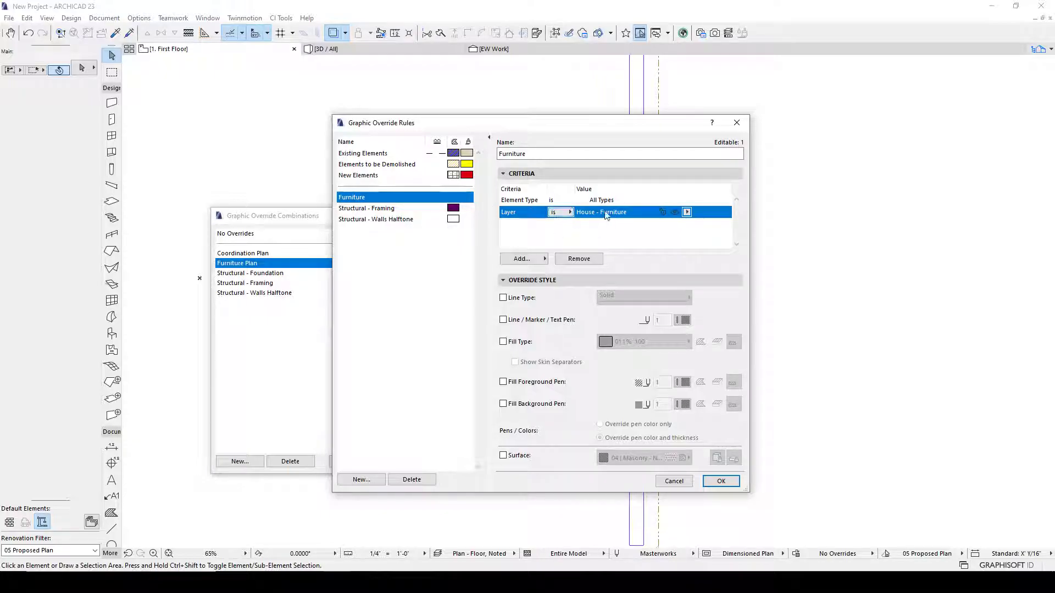
# Step: Override the Furniture rule's line type with Slash - Double and its line/marker/text pen with red pen 11, and save the rule
pyautogui.click(503, 297)
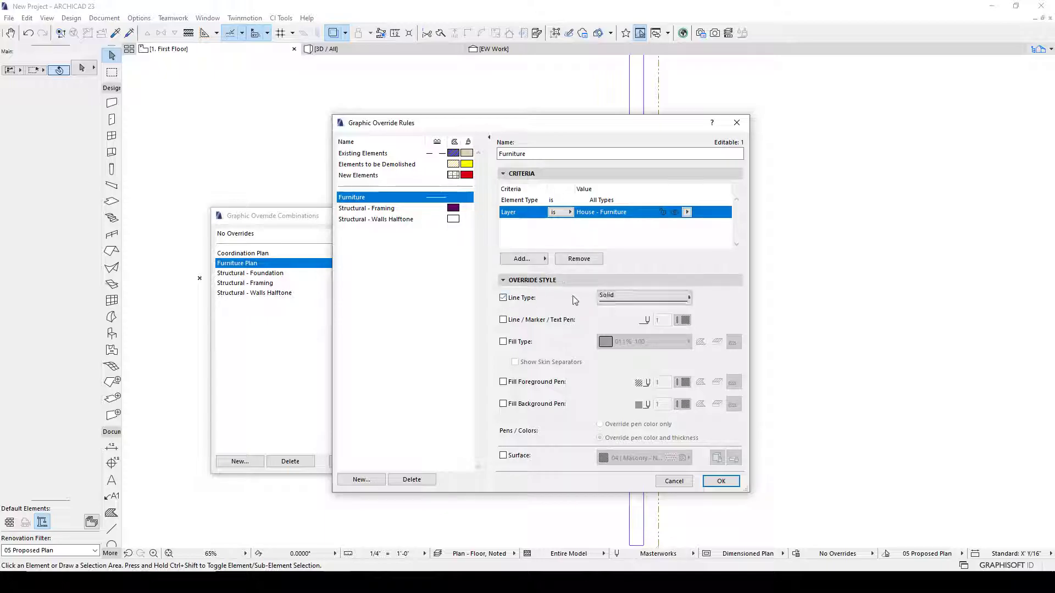
pyautogui.click(663, 303)
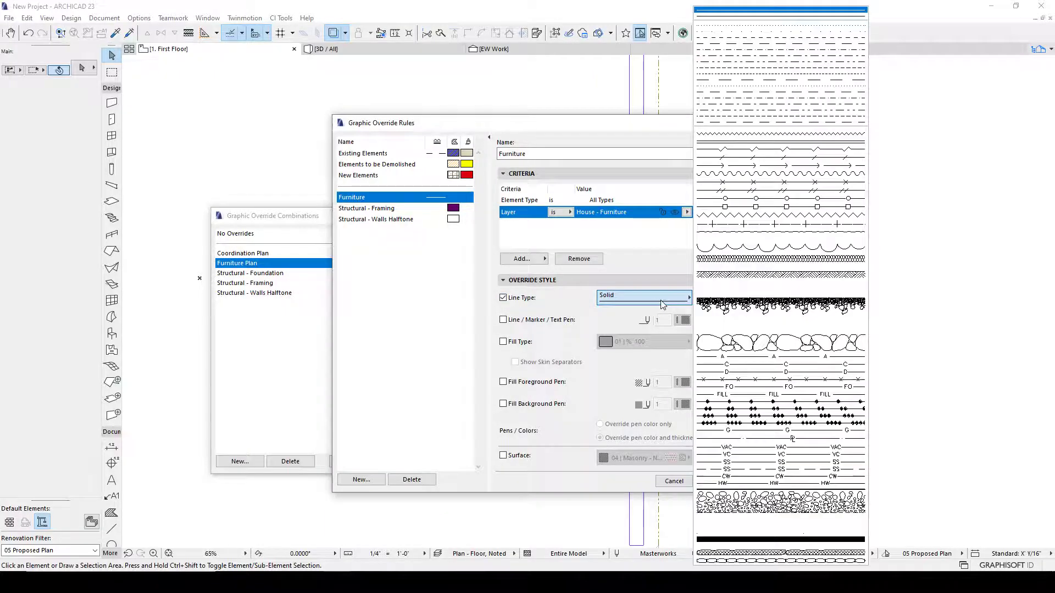
pyautogui.click(738, 195)
pyautogui.click(503, 320)
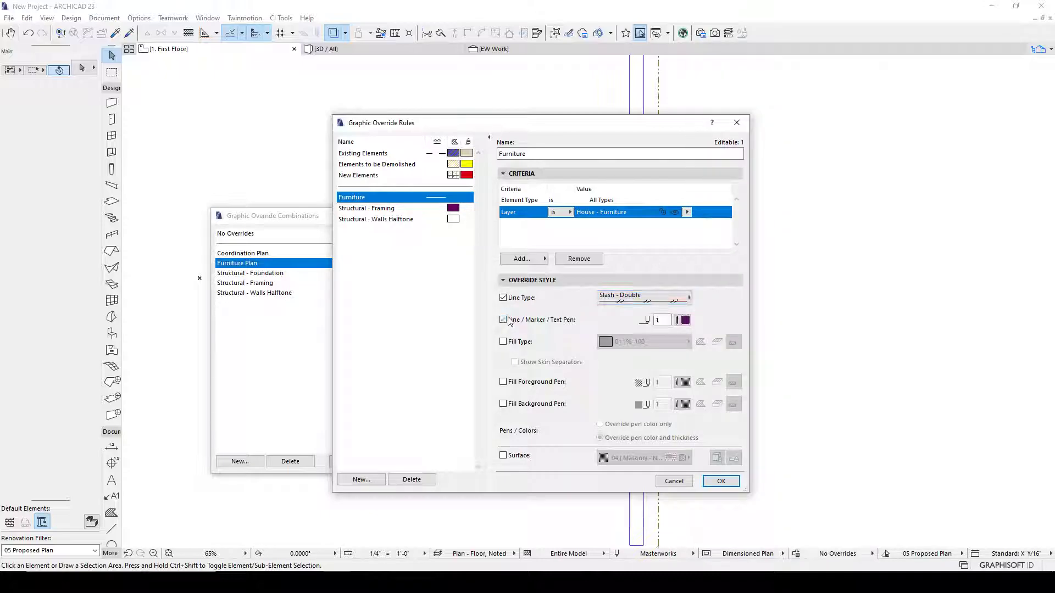
pyautogui.click(684, 320)
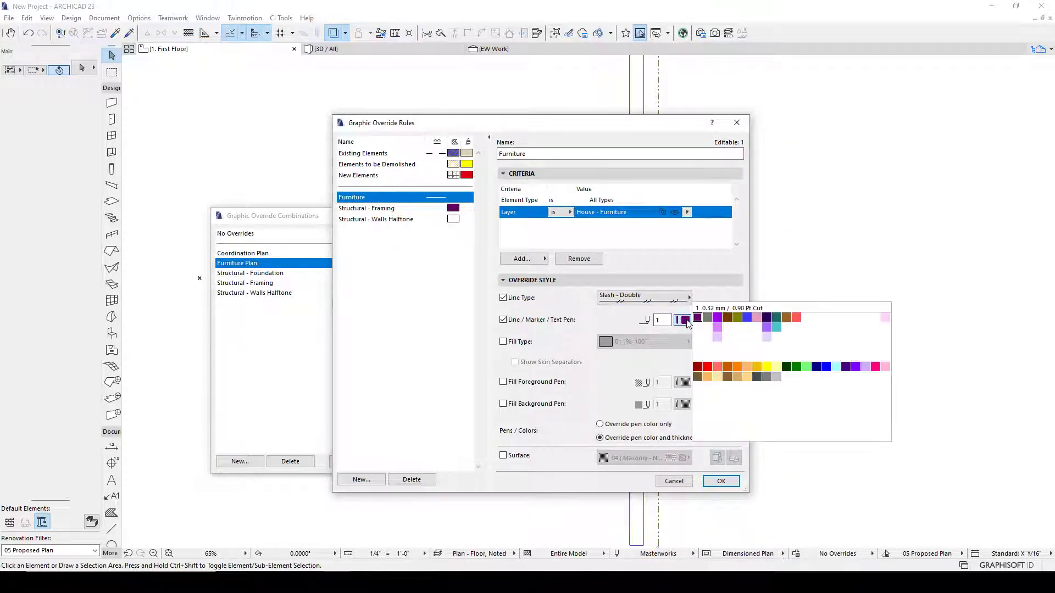
pyautogui.click(797, 318)
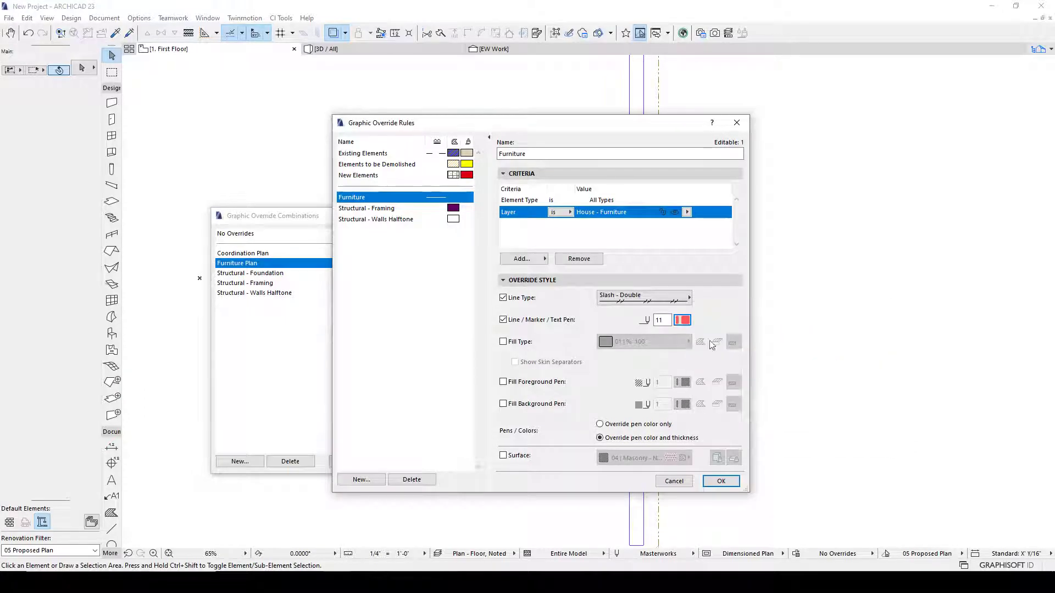
pyautogui.click(721, 482)
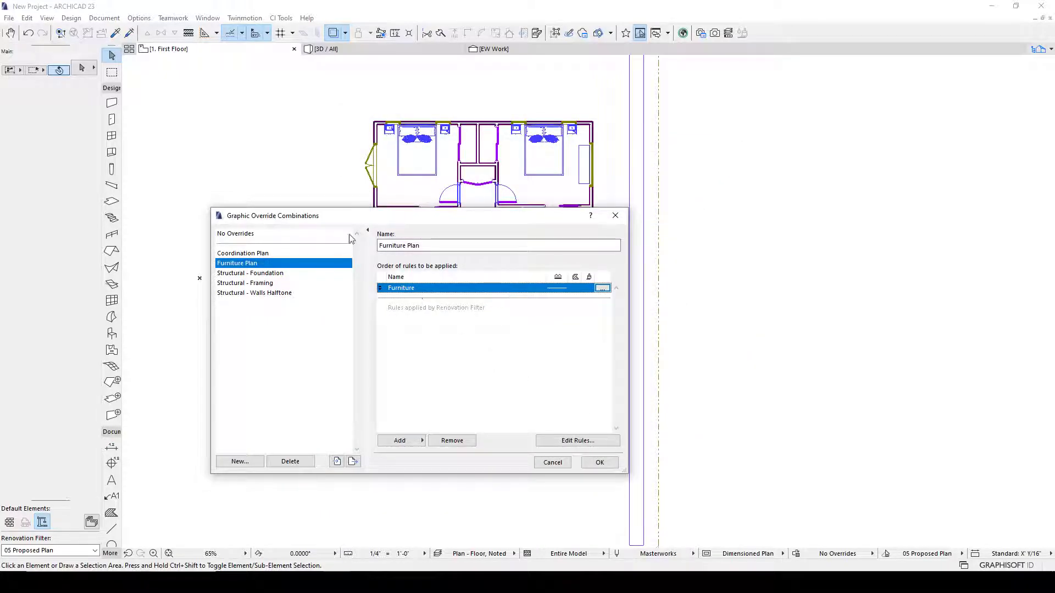
# Step: Apply the Furniture Plan override combination to the first floor plan
pyautogui.moveTo(366, 217); pyautogui.dragTo(495, 215)
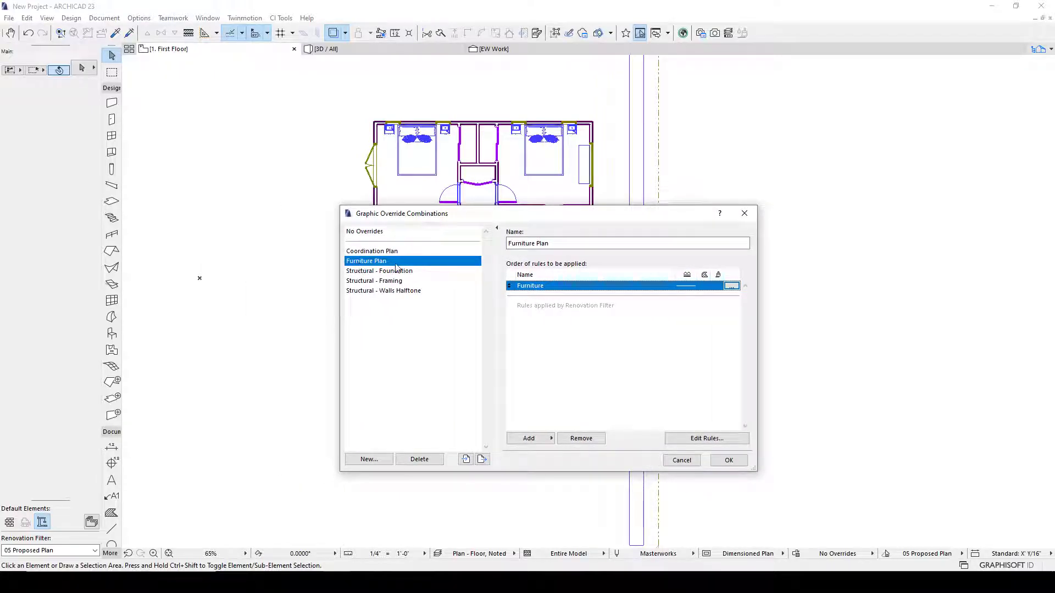
pyautogui.click(731, 461)
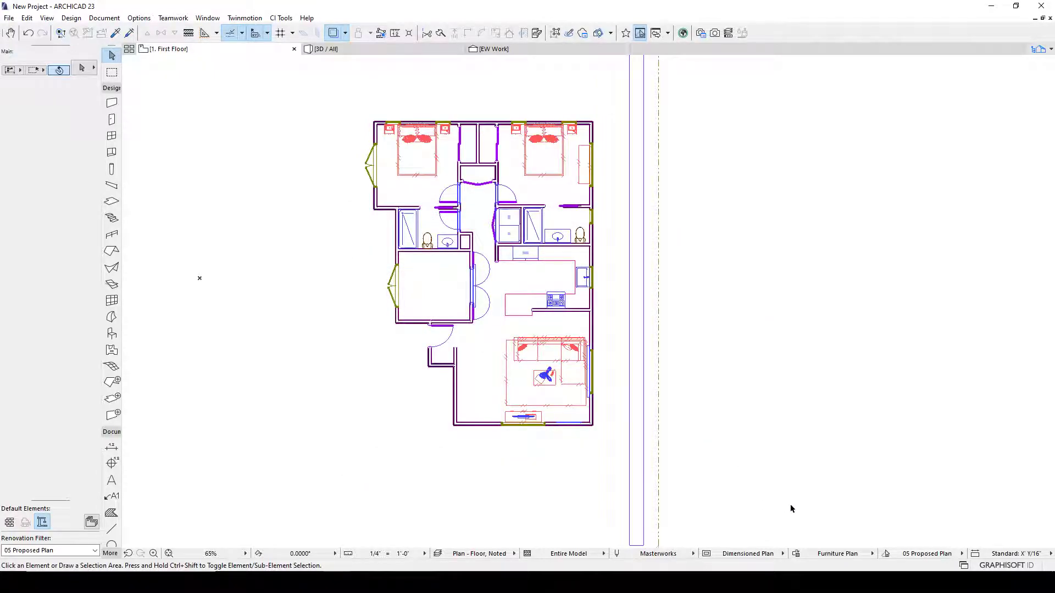
pyautogui.scroll(5, 581, 402)
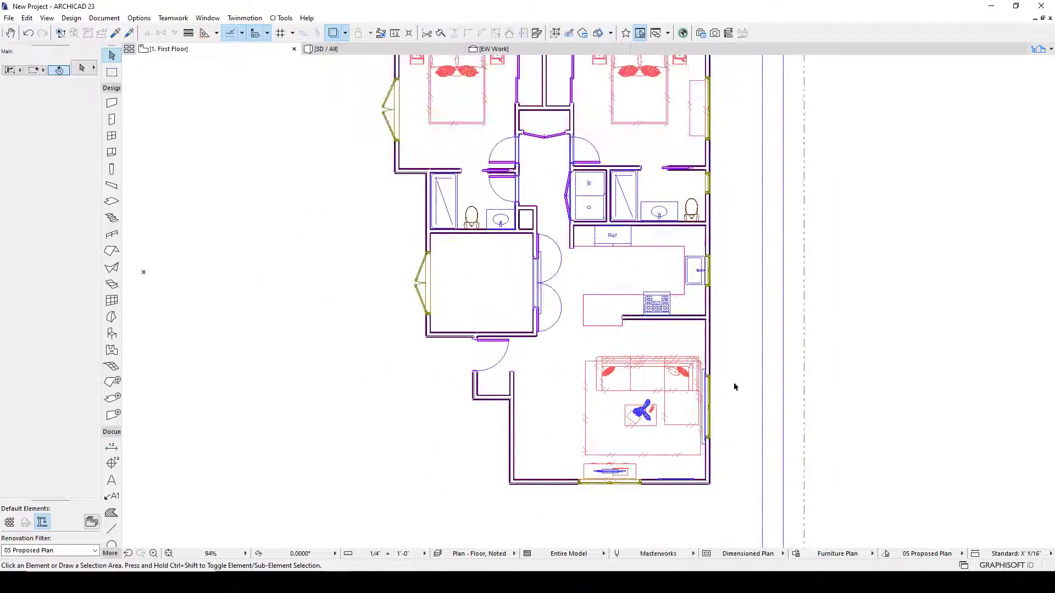
pyautogui.scroll(-1, 733, 384)
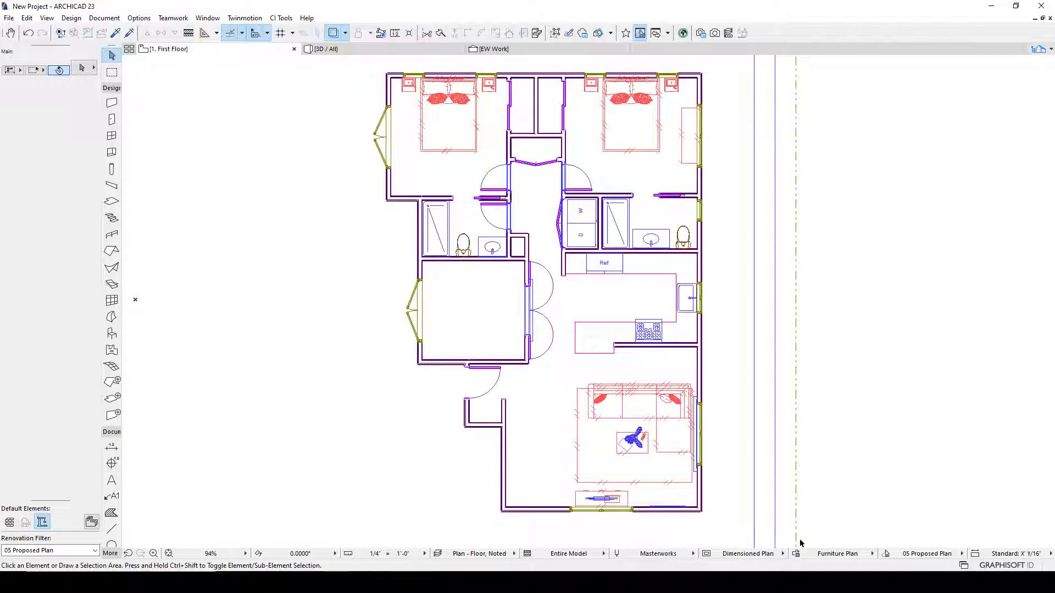
# Step: Move the orchids object on the living room coffee table to the House - Furniture layer
pyautogui.scroll(10, 633, 440)
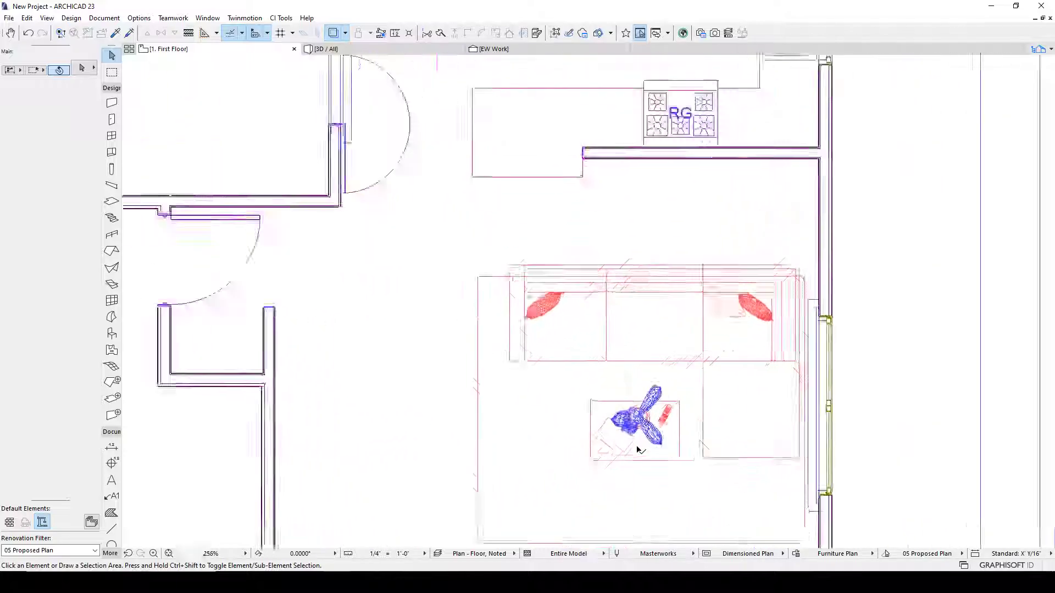
pyautogui.click(639, 394)
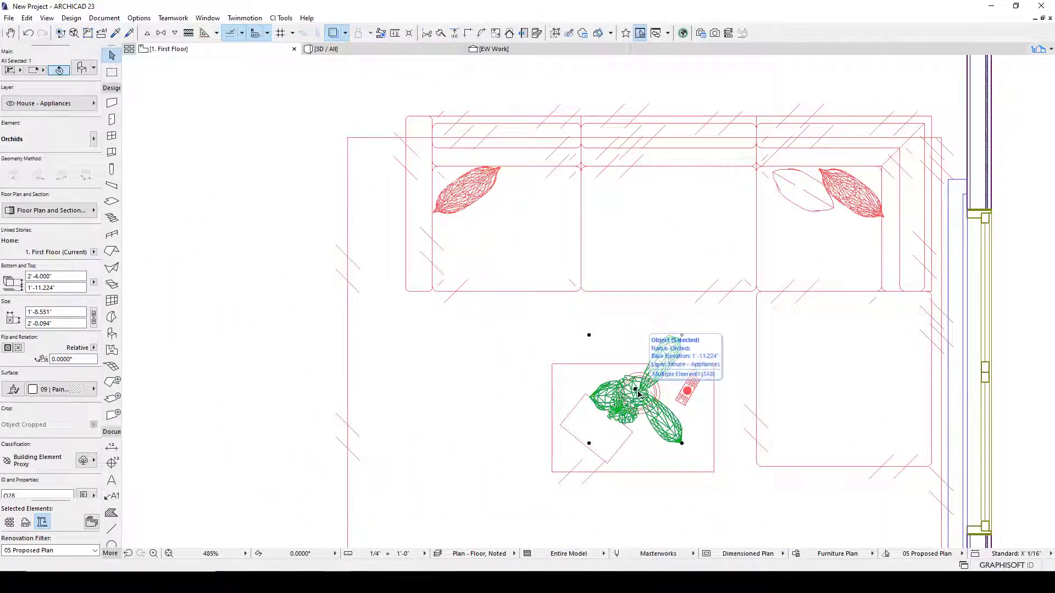
pyautogui.click(53, 103)
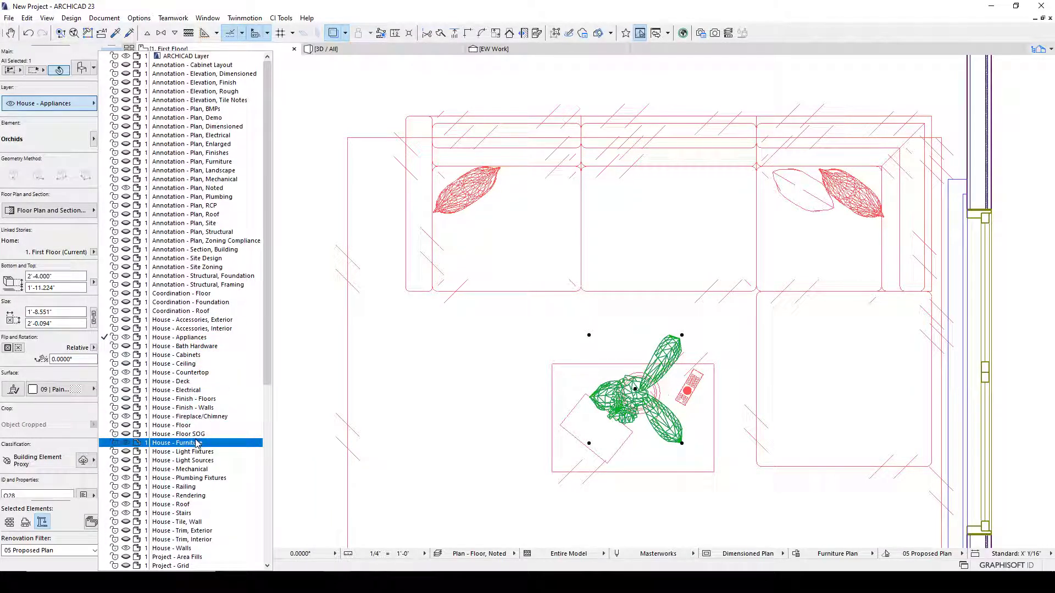
pyautogui.click(176, 443)
pyautogui.scroll(-2, 604, 363)
pyautogui.click(608, 359)
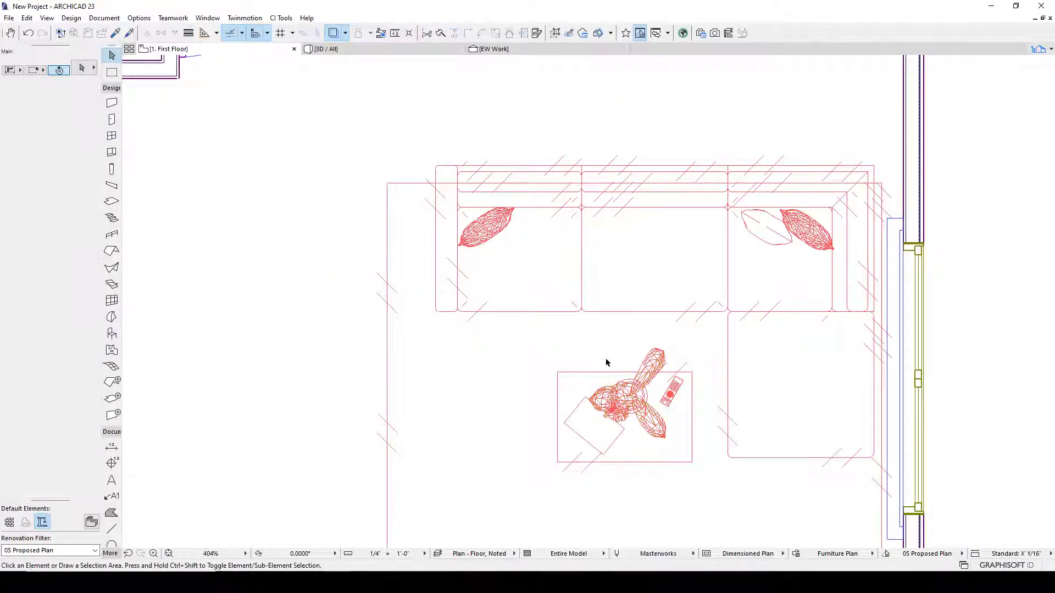
# Step: Move the flat panel TV on the living room cabinet to the House - Furniture layer
pyautogui.scroll(-3, 542, 403)
pyautogui.scroll(3, 533, 400)
pyautogui.click(528, 395)
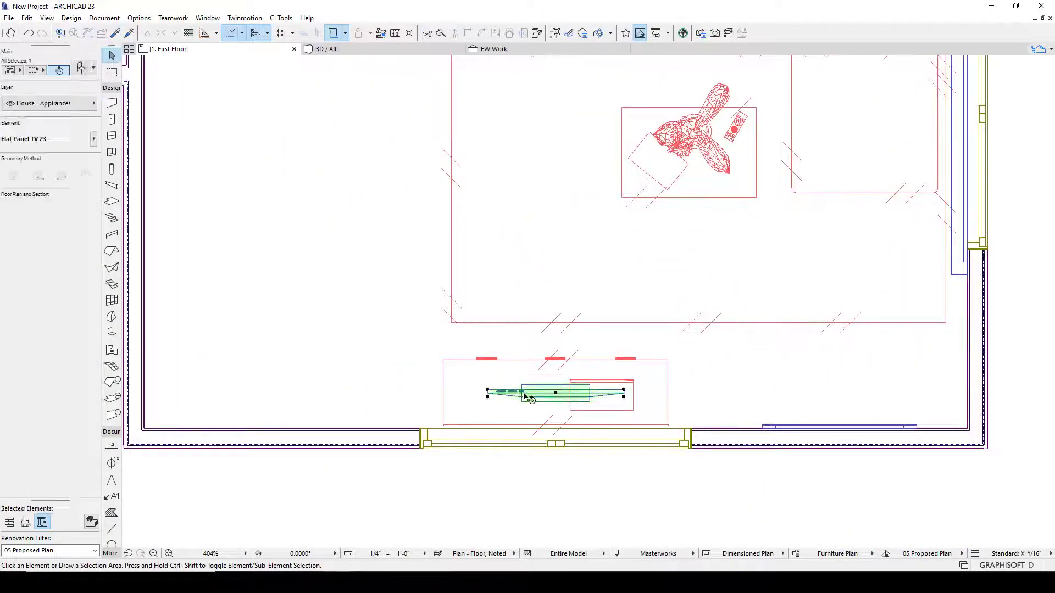
pyautogui.click(77, 104)
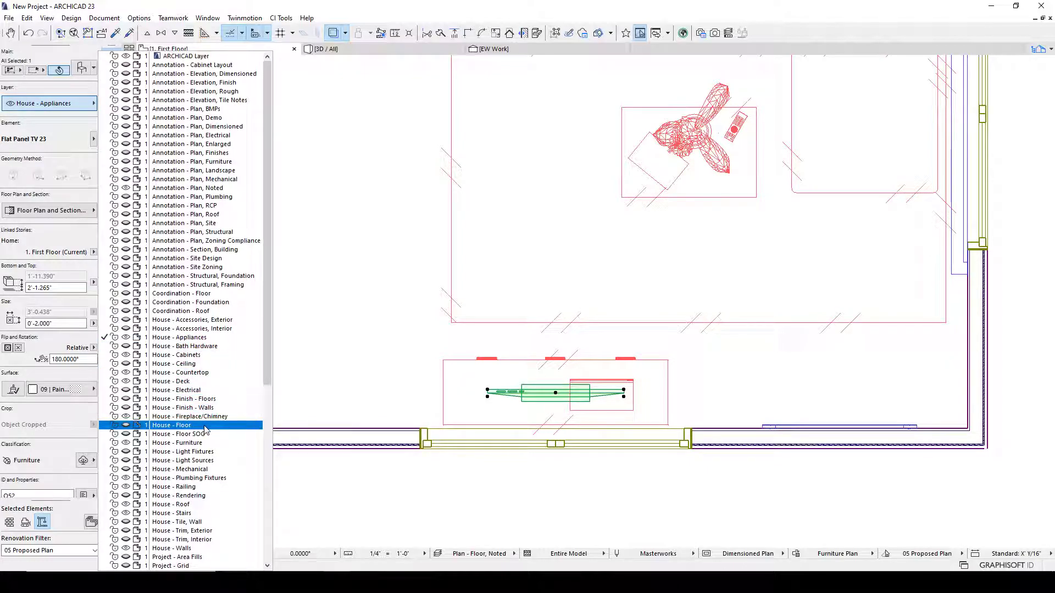
pyautogui.click(199, 442)
pyautogui.scroll(-4, 468, 382)
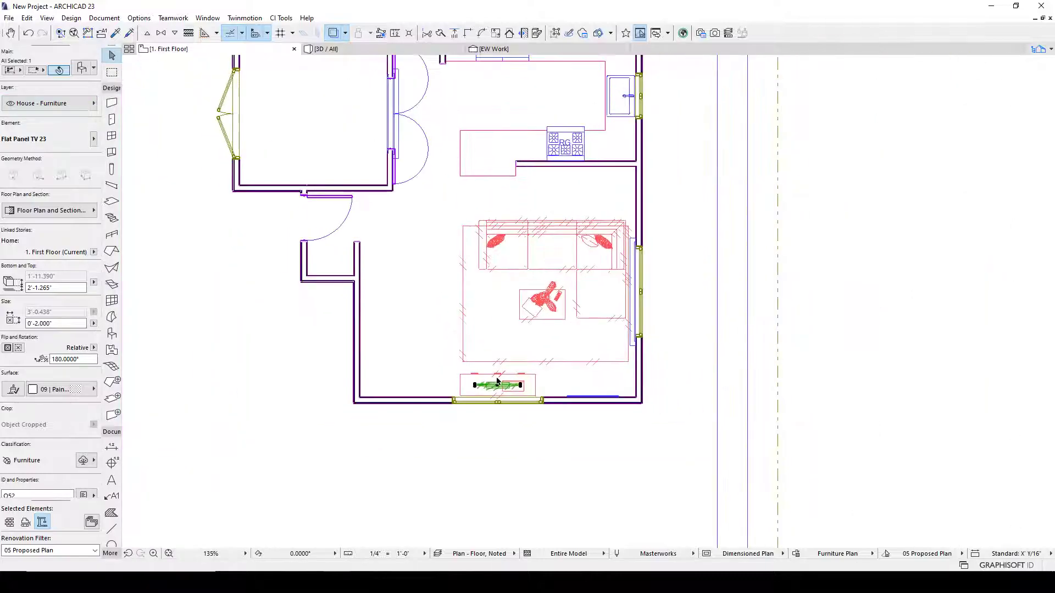
pyautogui.click(595, 435)
pyautogui.scroll(-4, 596, 351)
pyautogui.moveTo(588, 232); pyautogui.dragTo(576, 263, button='middle')
pyautogui.scroll(2, 555, 219)
pyautogui.scroll(2, 559, 221)
pyautogui.scroll(-3, 599, 235)
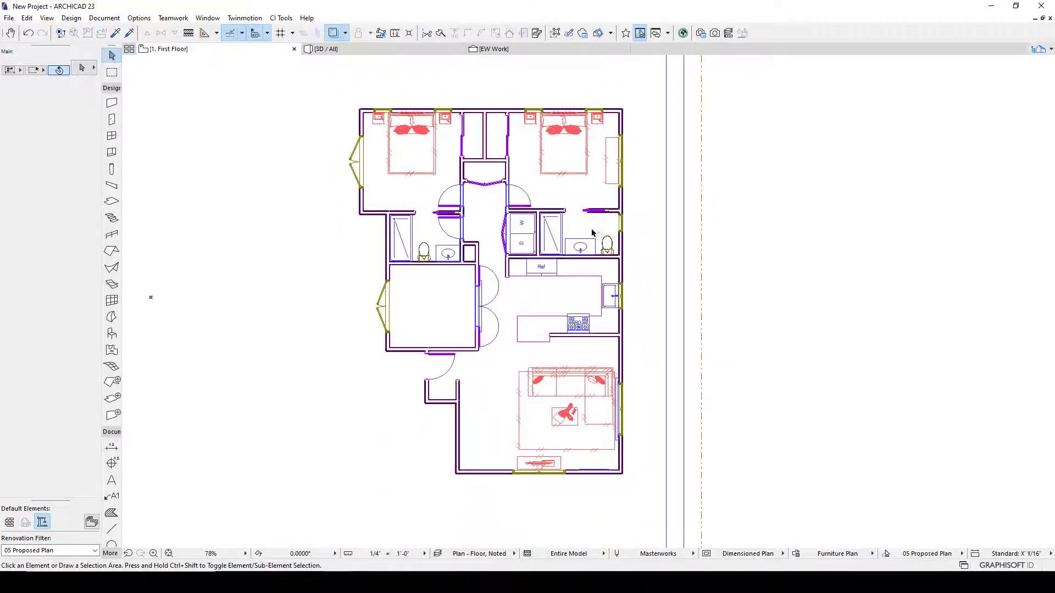
# Step: Change the Furniture rule's line type override to Solid and its line/marker/text pen to light gray pen 48, and save the Furniture Plan combination
pyautogui.click(830, 554)
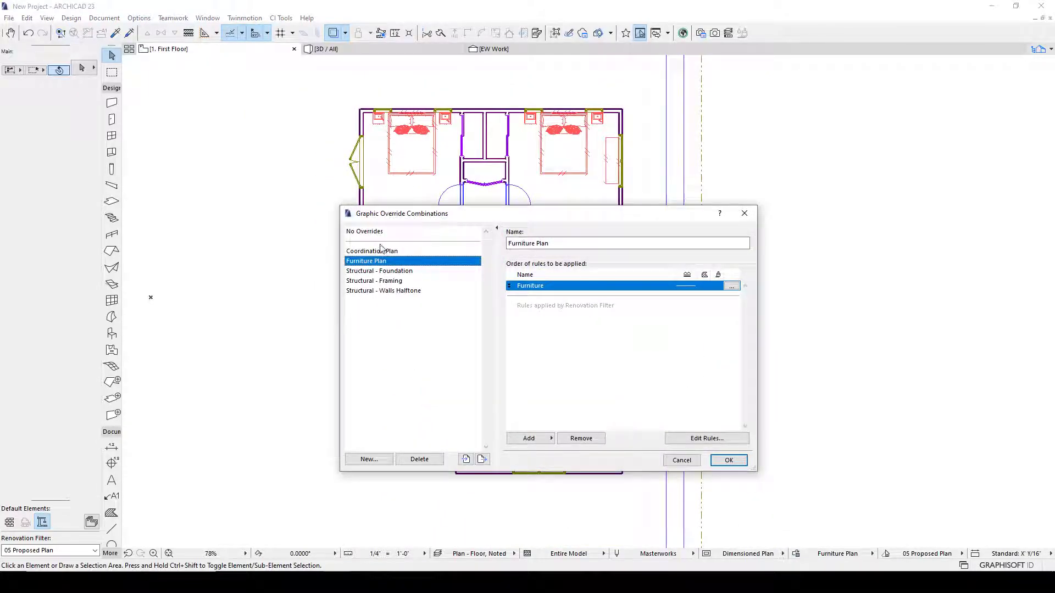
pyautogui.click(731, 286)
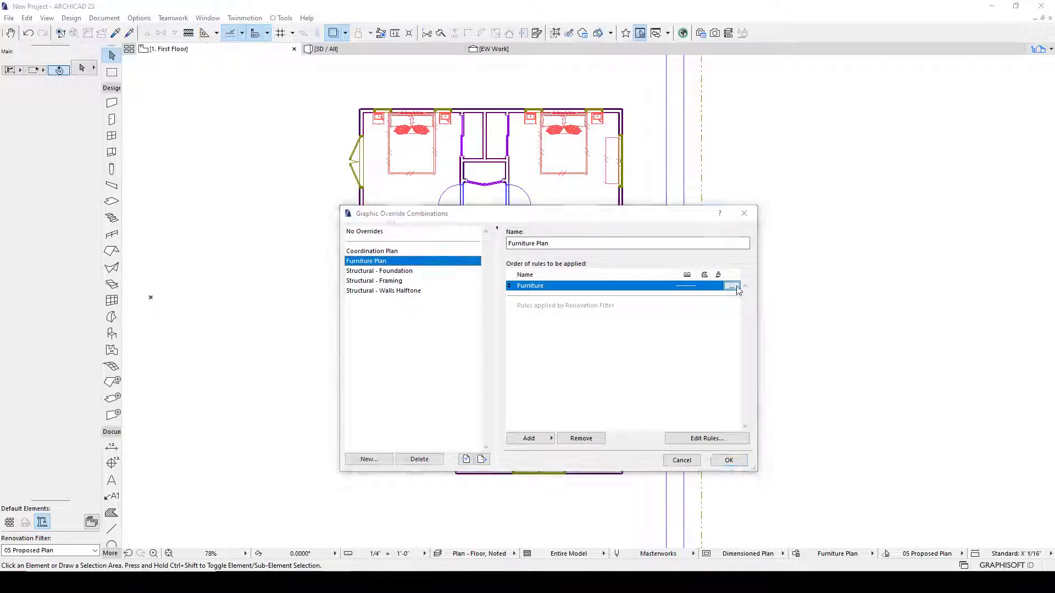
pyautogui.click(683, 321)
pyautogui.click(685, 322)
pyautogui.click(664, 297)
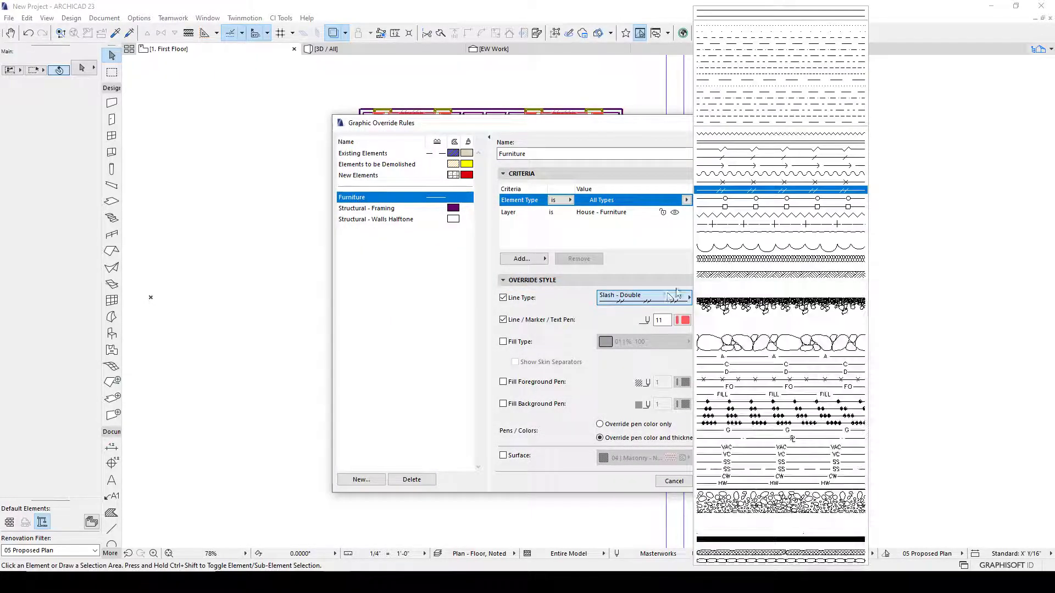
pyautogui.click(741, 16)
pyautogui.click(683, 321)
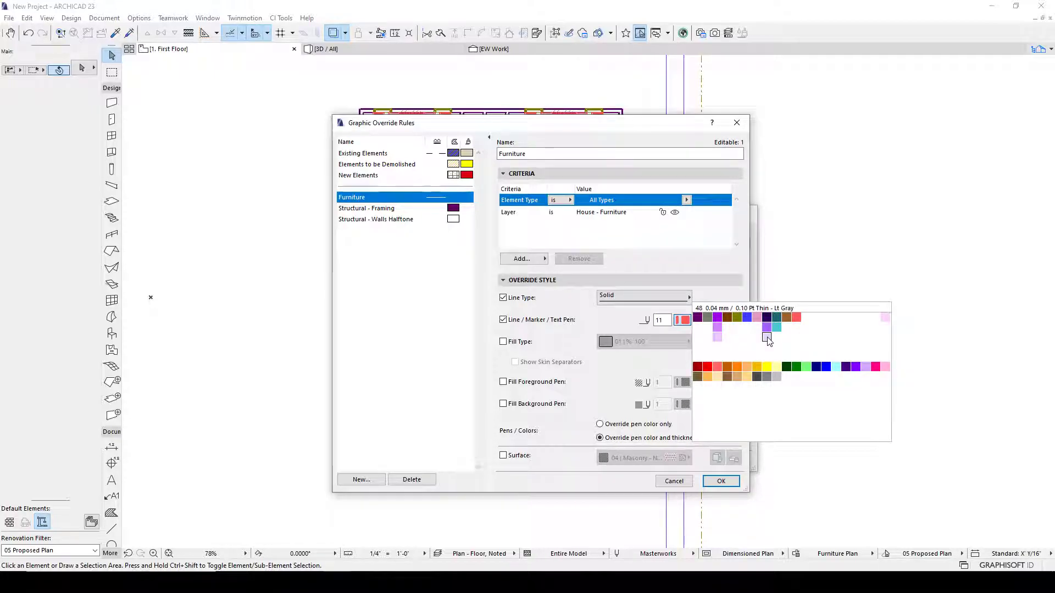
pyautogui.click(767, 337)
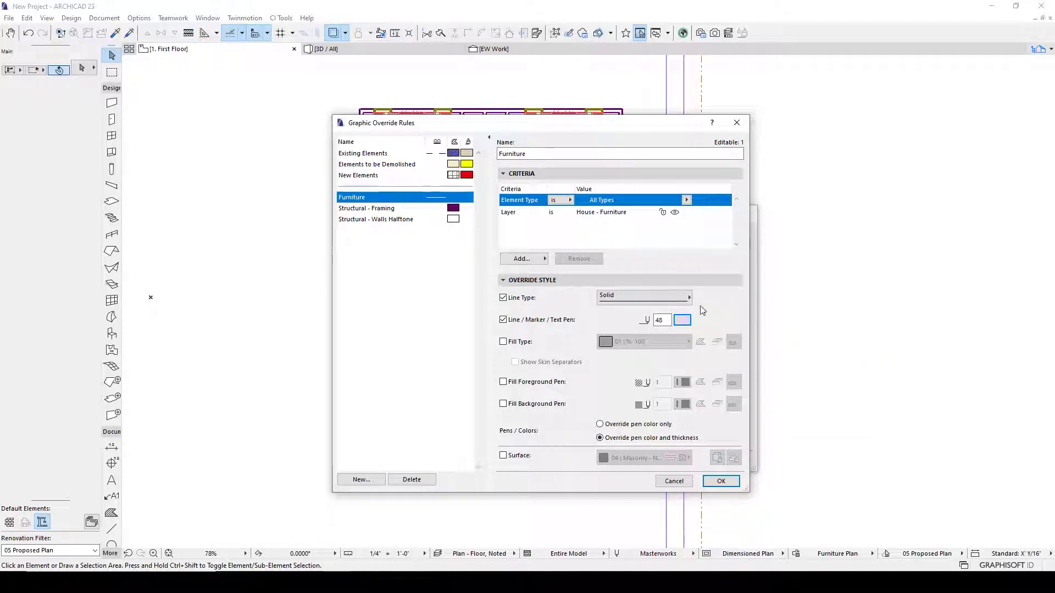
pyautogui.click(721, 482)
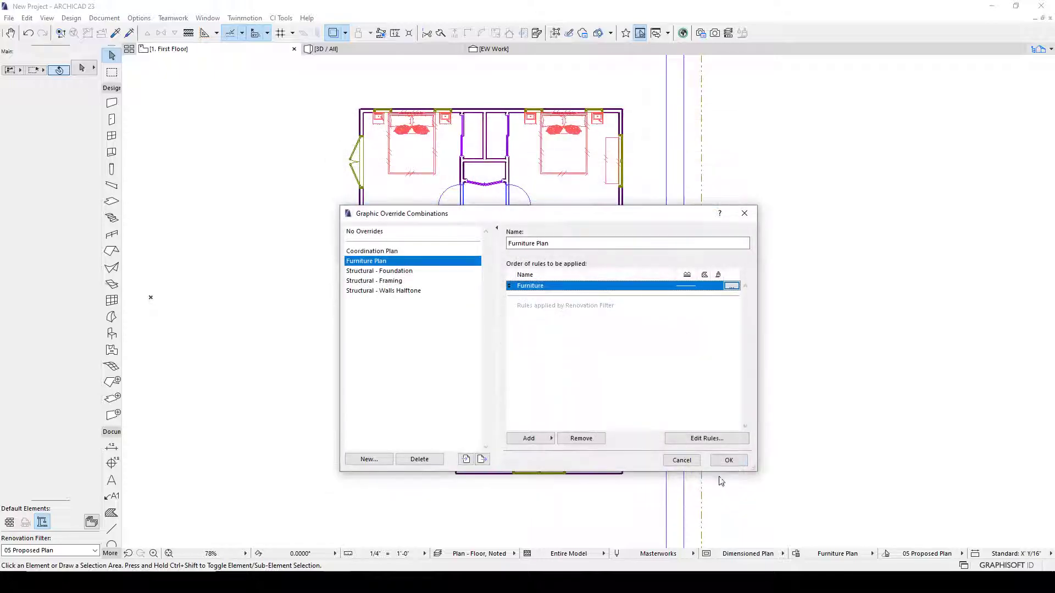
pyautogui.click(723, 460)
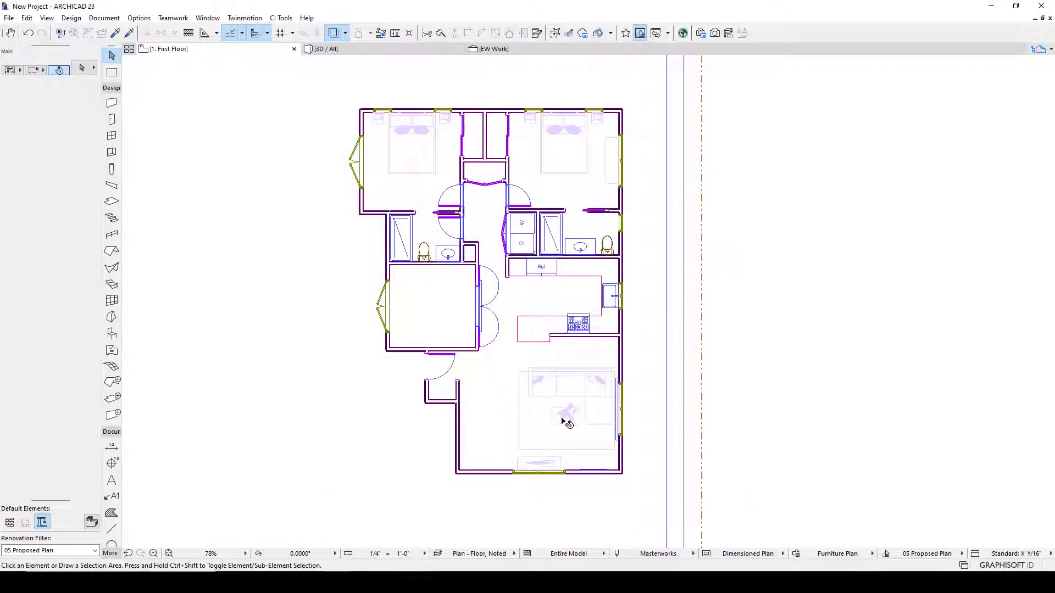
# Step: Switch the first floor plan's pen set to Masterworks Gray
pyautogui.scroll(4, 567, 422)
pyautogui.scroll(-2, 595, 423)
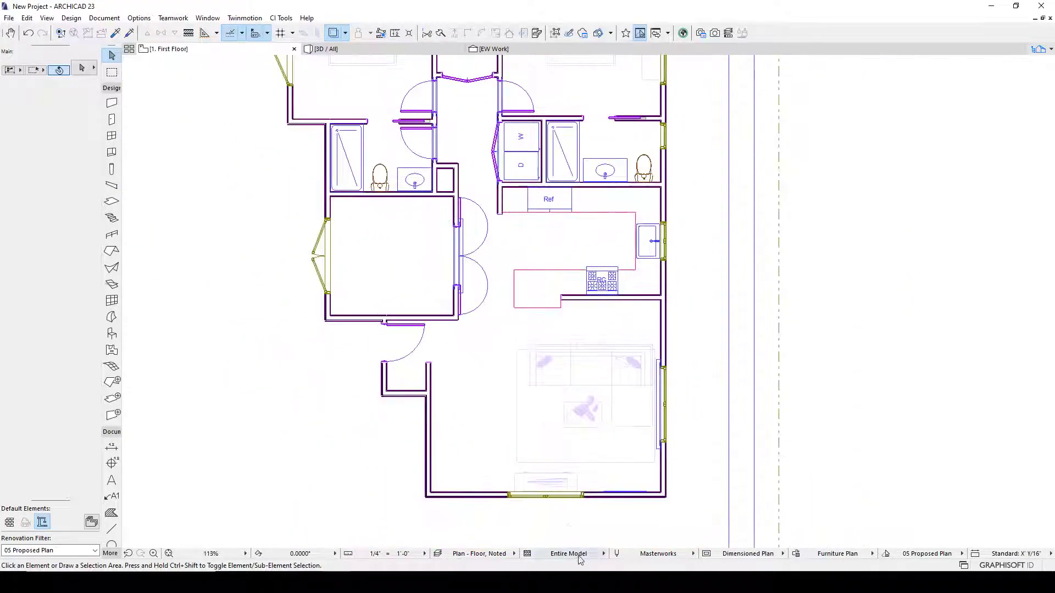
pyautogui.click(659, 554)
pyautogui.click(711, 567)
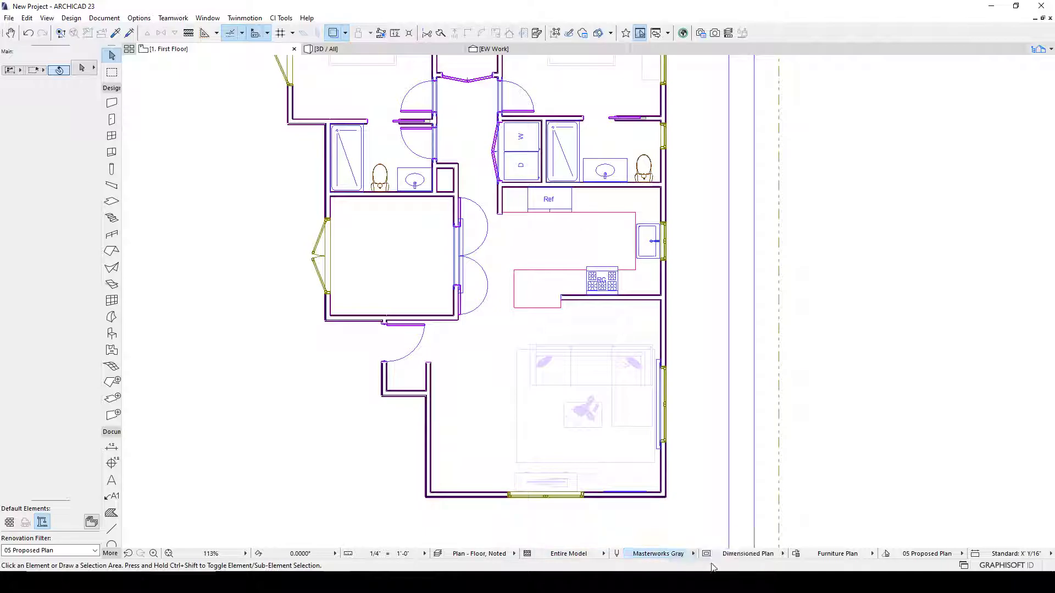
pyautogui.scroll(-3, 701, 548)
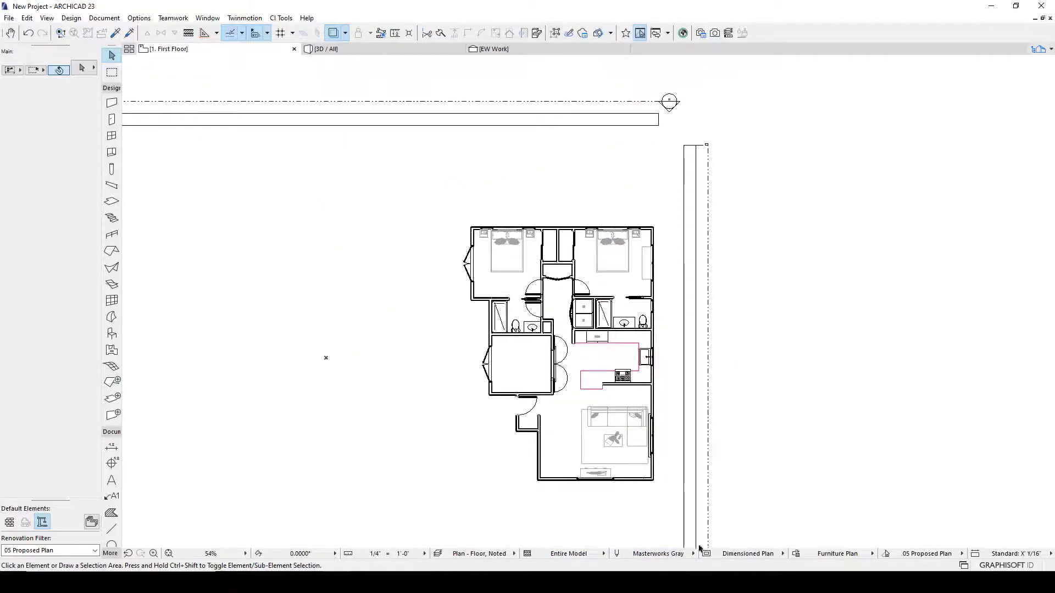
# Step: Select all the kitchen counter lines on the House - Cabinets layer, set their pen to 8, and clear the selection
pyautogui.scroll(4, 648, 384)
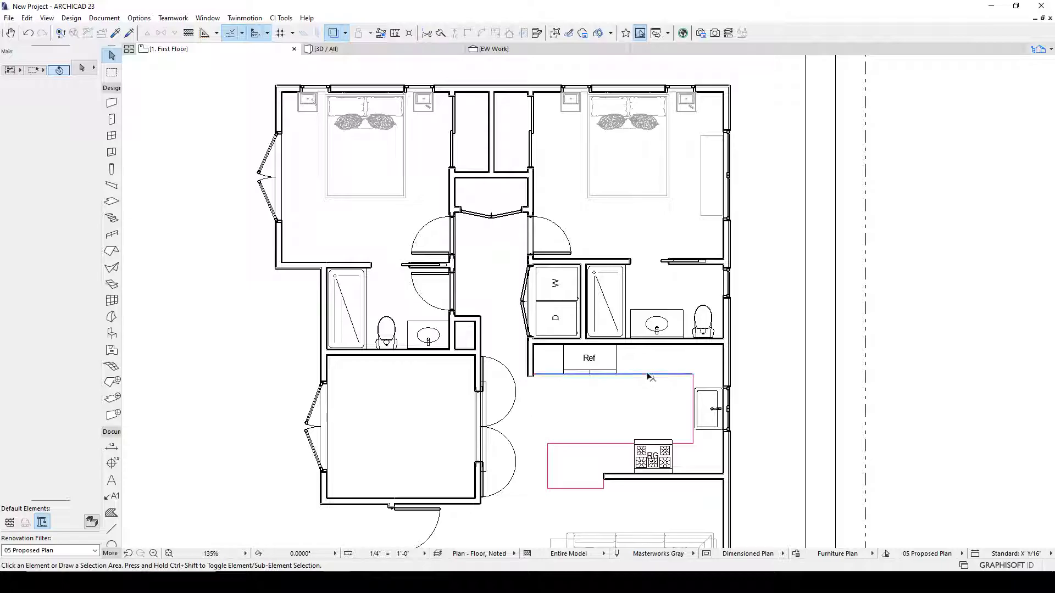
pyautogui.click(651, 375)
pyautogui.keyDown('shift'); pyautogui.click(614, 443); pyautogui.keyUp('shift')
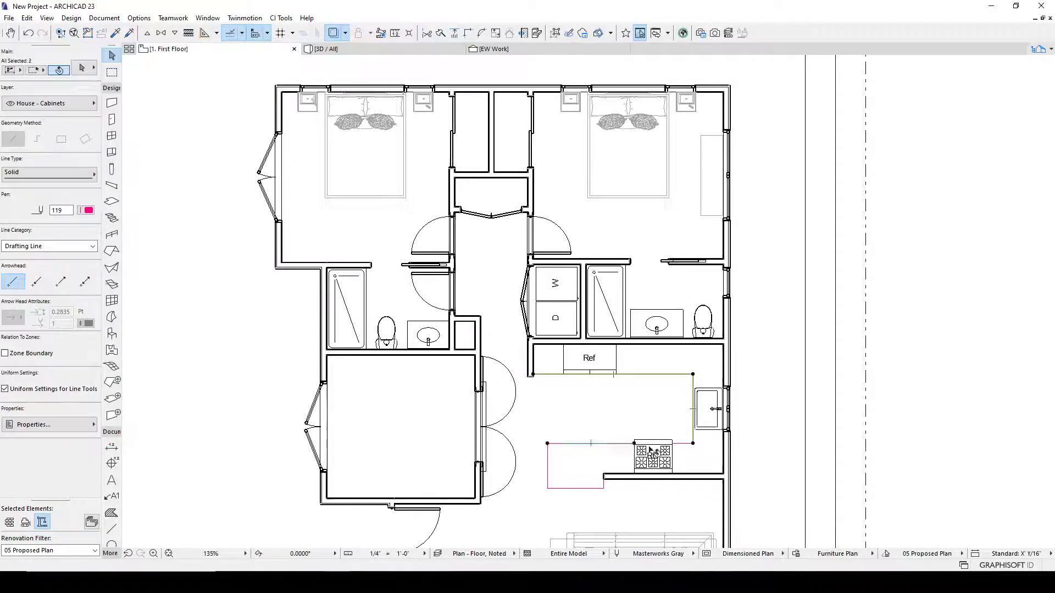
pyautogui.keyDown('shift'); pyautogui.click(678, 444); pyautogui.keyUp('shift')
pyautogui.doubleClick(547, 468)
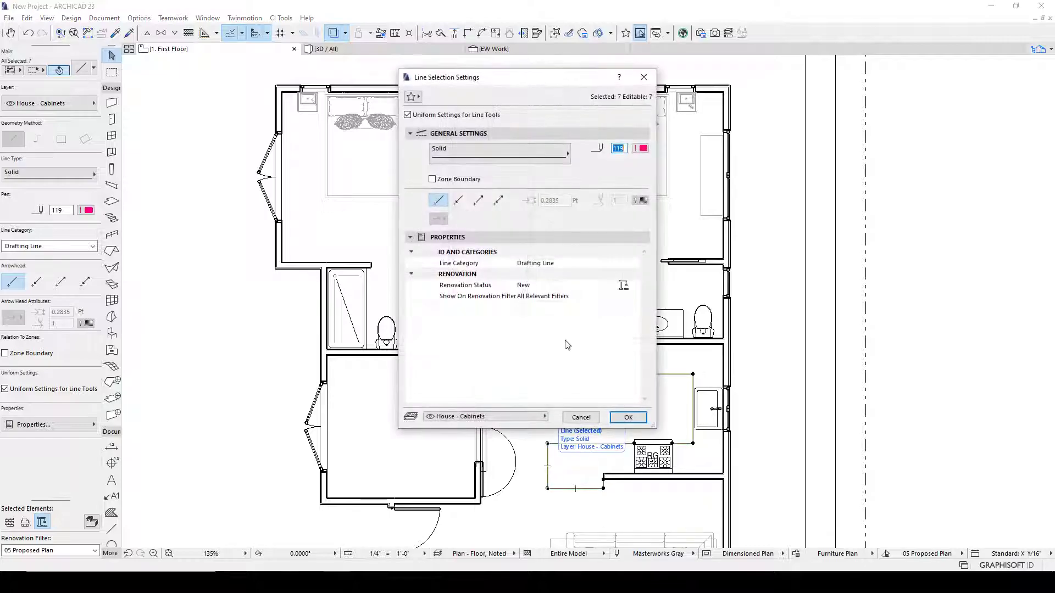
pyautogui.click(643, 148)
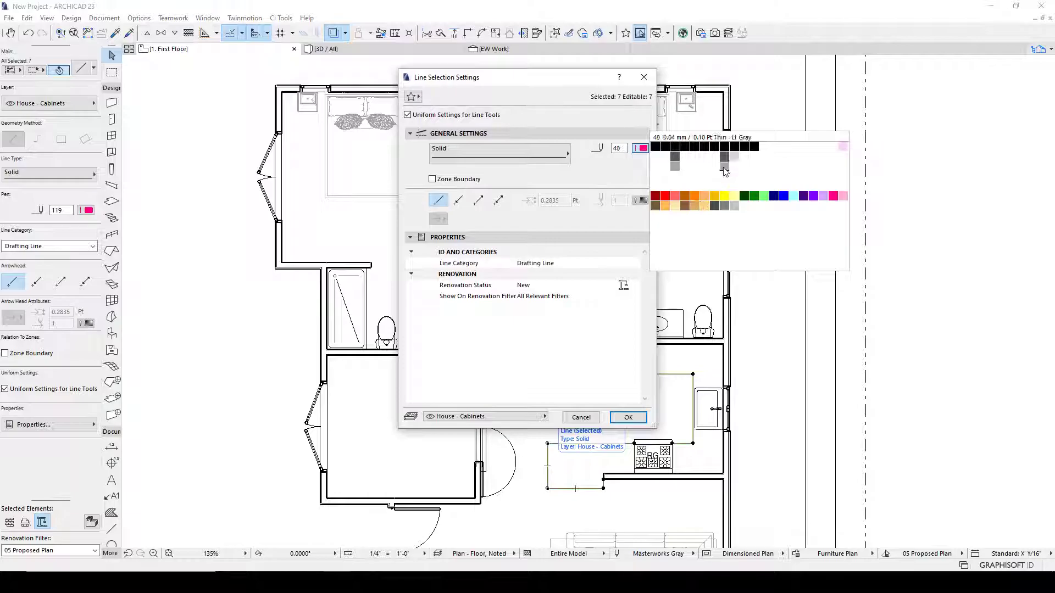
pyautogui.click(727, 147)
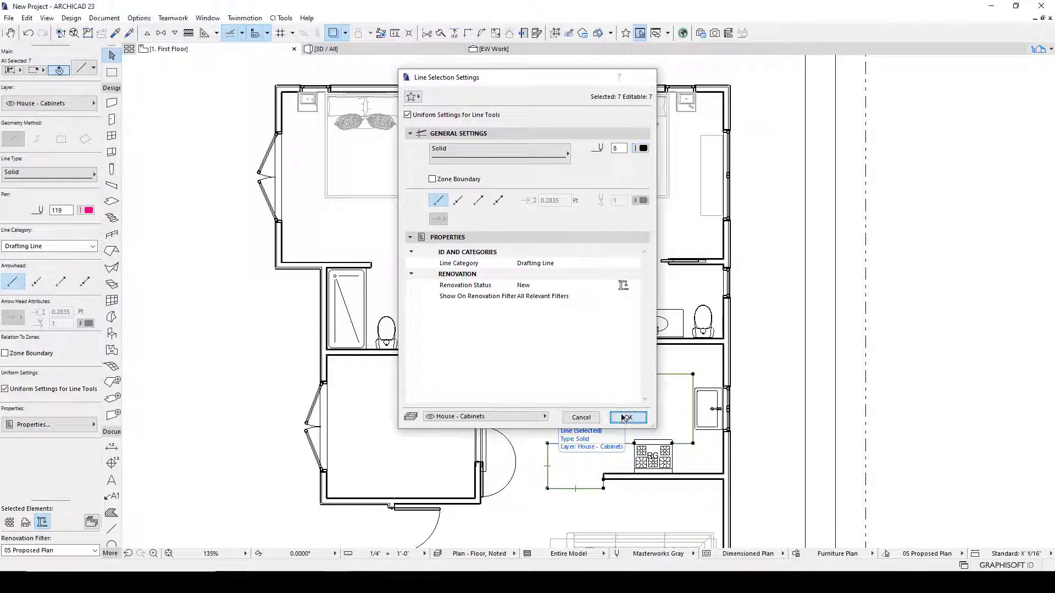
pyautogui.click(627, 417)
pyautogui.press('Escape')
# Step: Reopen the Furniture override rule and set its line/marker/text pen to 29
pyautogui.scroll(-4, 688, 368)
pyautogui.scroll(3, 689, 368)
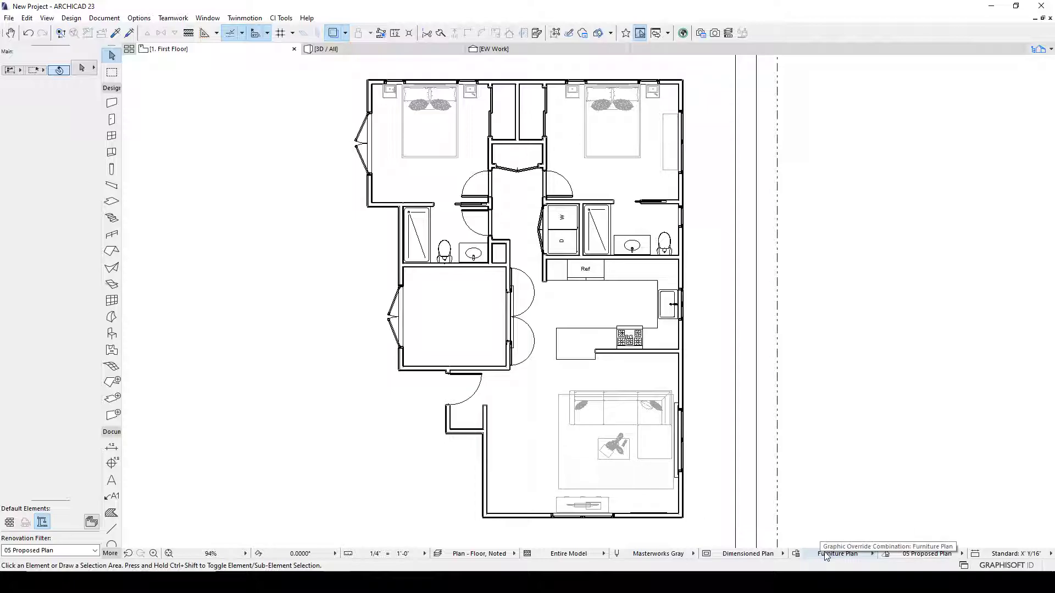
pyautogui.click(796, 553)
pyautogui.click(732, 286)
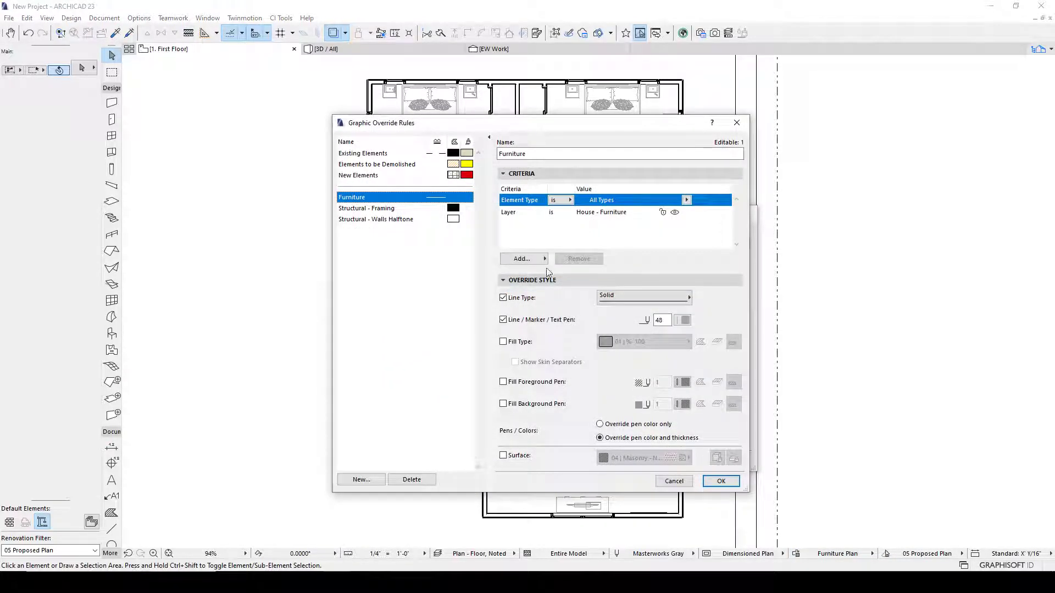
pyautogui.click(684, 320)
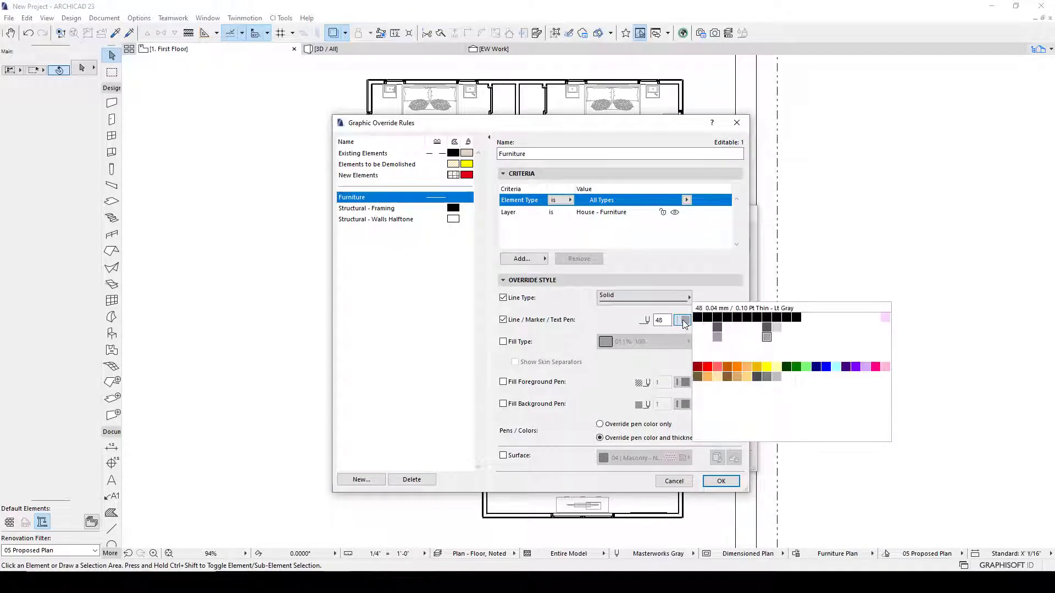
pyautogui.click(778, 326)
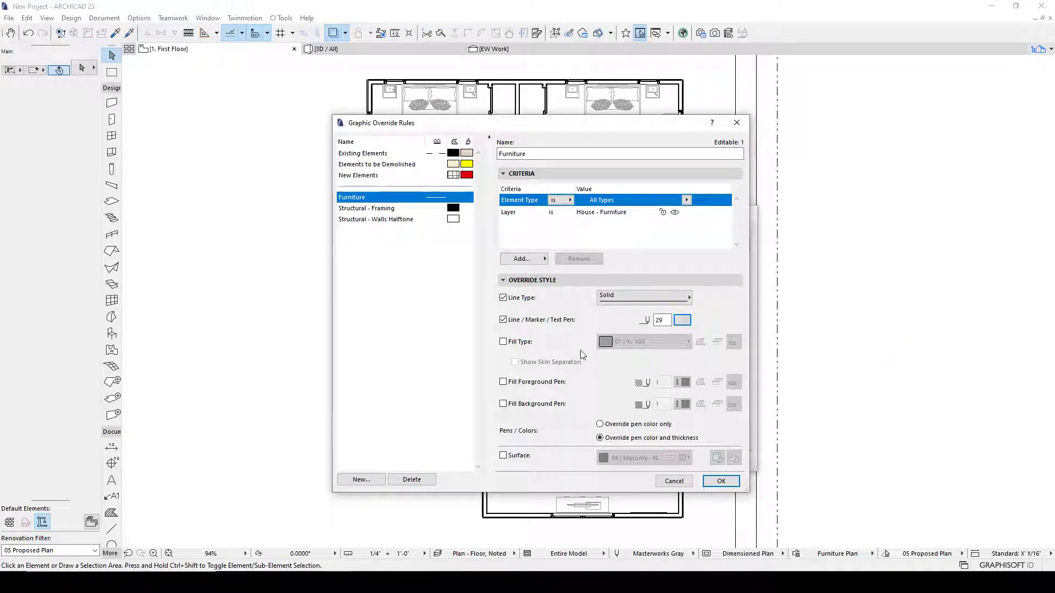
# Step: Set the Furniture rule's line type to Dashed and apply the updated Furniture Plan combination to the plan
pyautogui.click(642, 297)
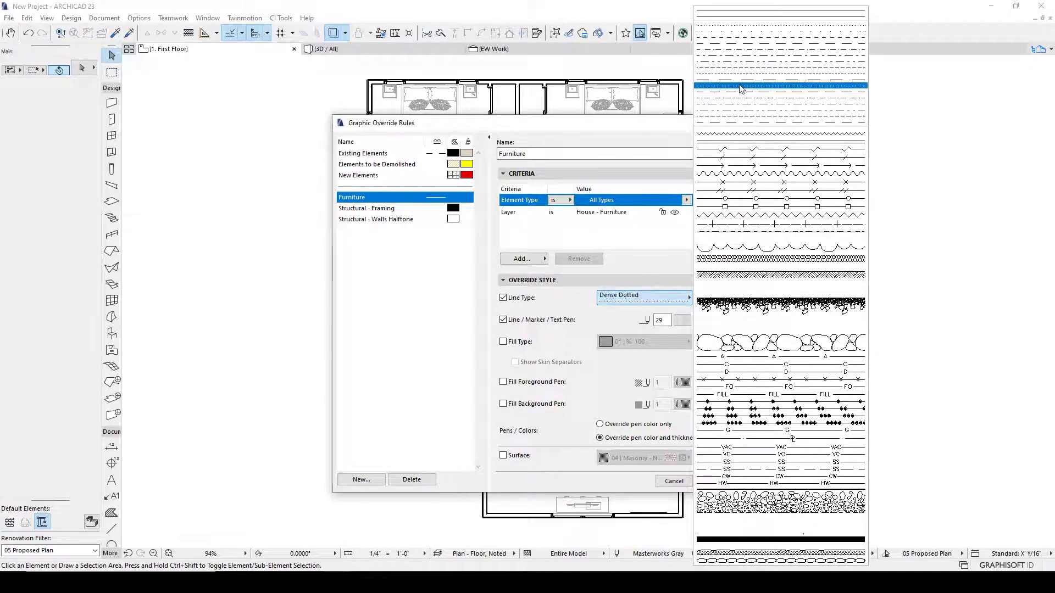
pyautogui.click(723, 43)
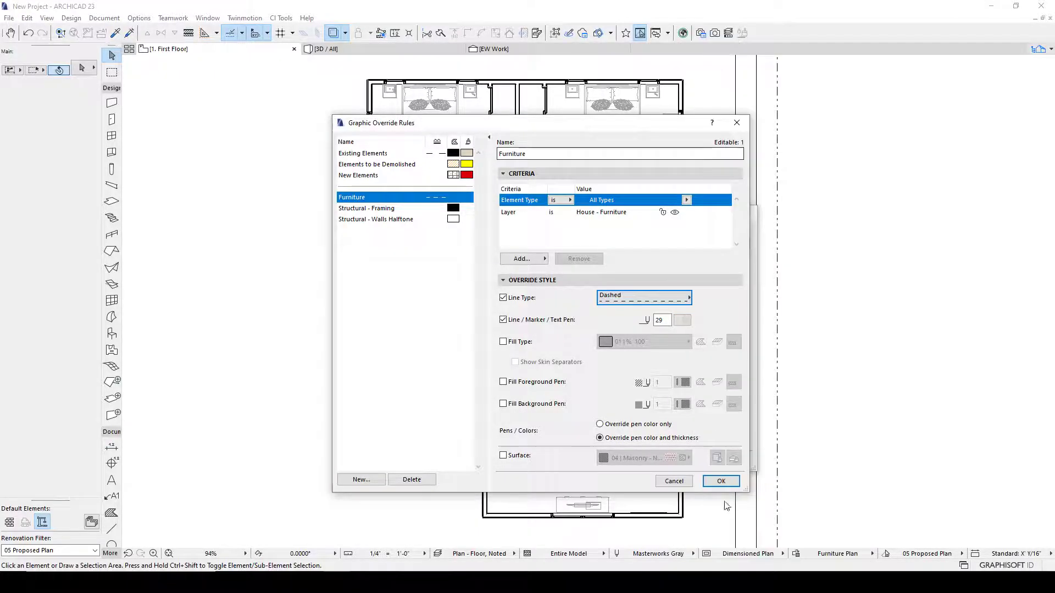
pyautogui.click(734, 484)
pyautogui.click(735, 463)
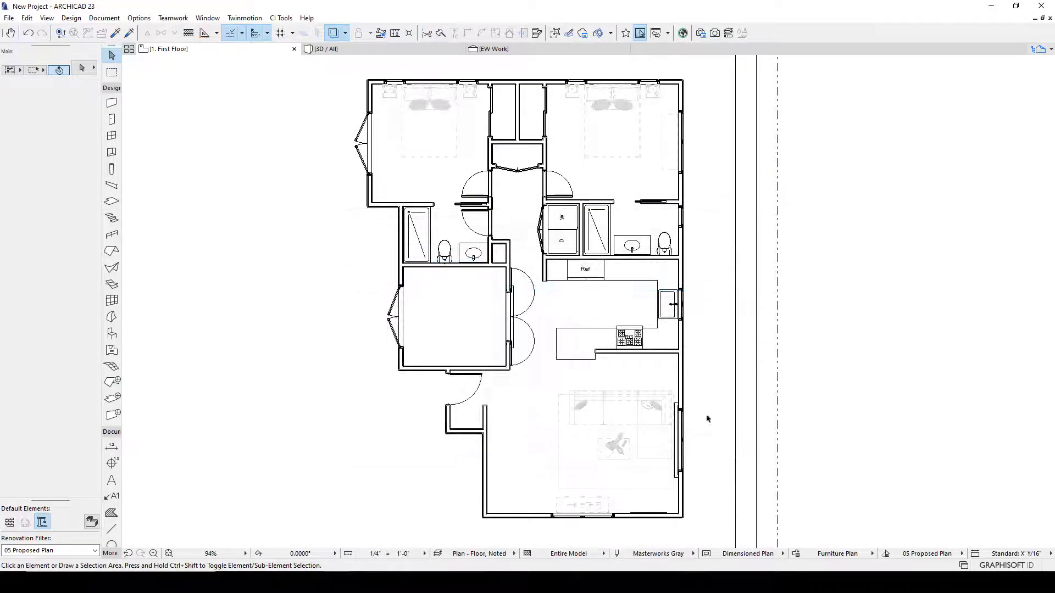
# Step: Reopen the Furniture override rule and set its line type to Solid
pyautogui.click(819, 553)
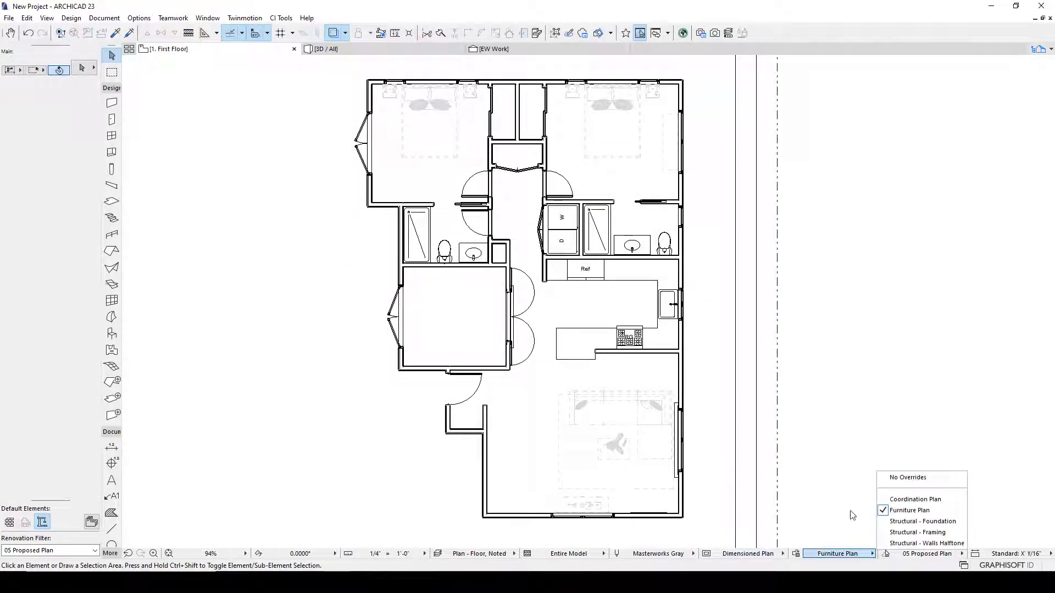
pyautogui.click(796, 555)
pyautogui.click(733, 285)
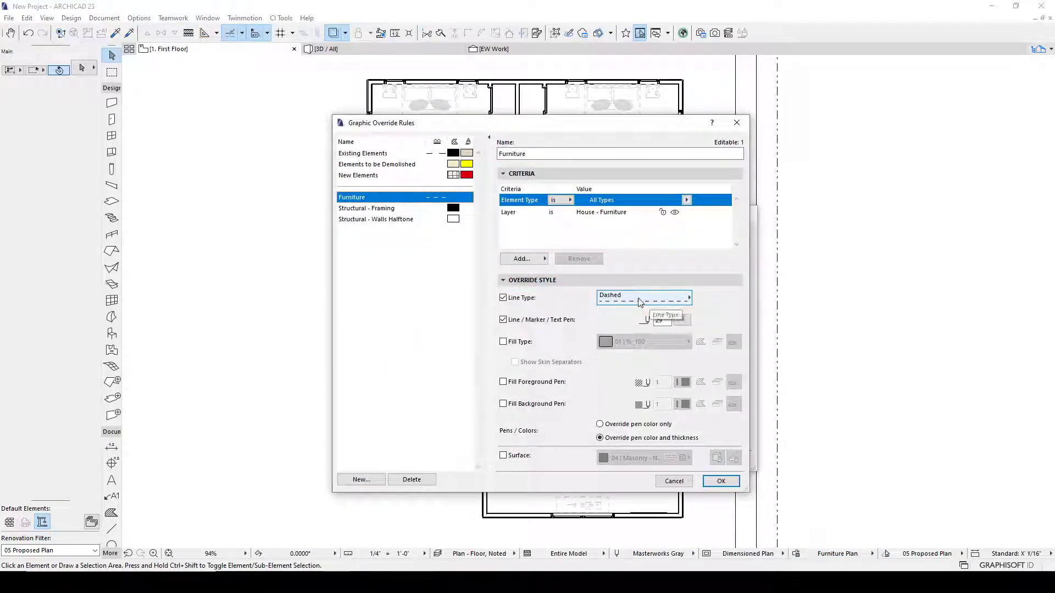
pyautogui.click(640, 302)
pyautogui.click(736, 16)
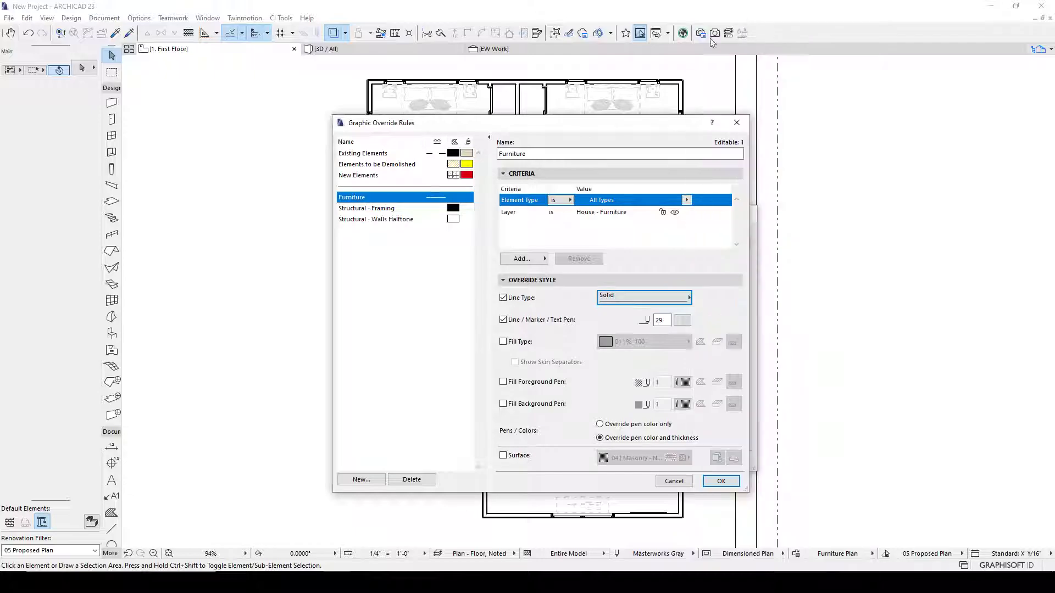
# Step: Enable the Furniture rule's fill type override with % 25, covering drafting, cover and cut fills
pyautogui.click(504, 342)
pyautogui.click(642, 342)
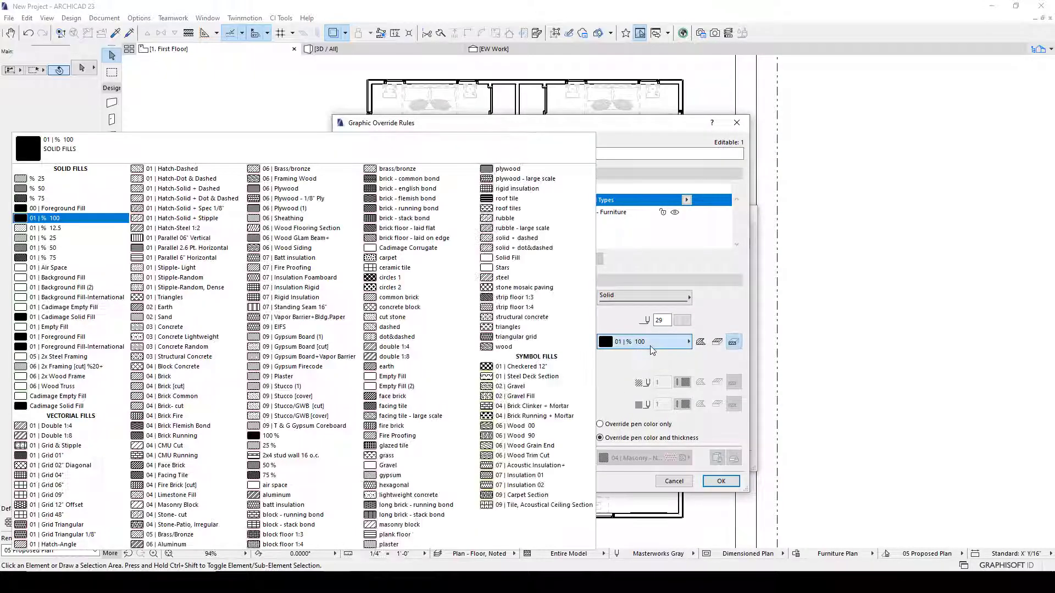
pyautogui.click(31, 180)
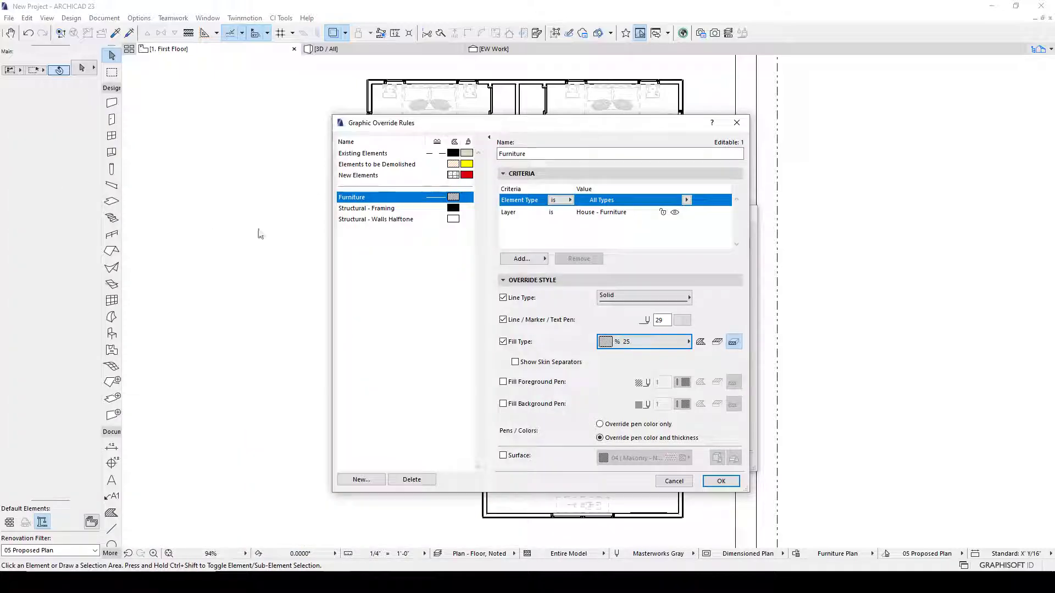
pyautogui.click(705, 344)
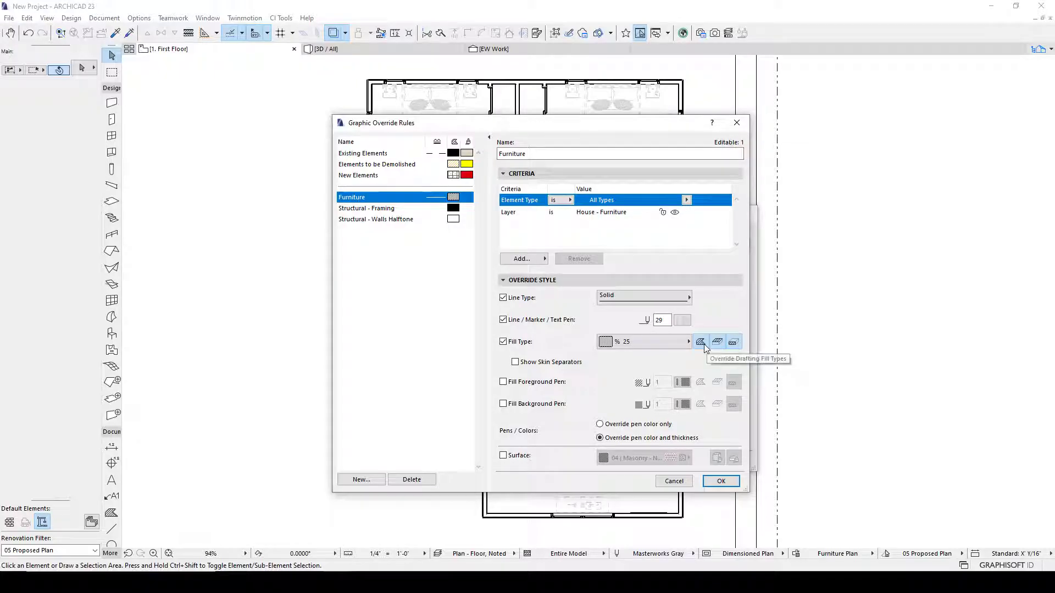
# Step: Enable the fill foreground pen override for the Furniture rule and set it to pen 29
pyautogui.click(502, 382)
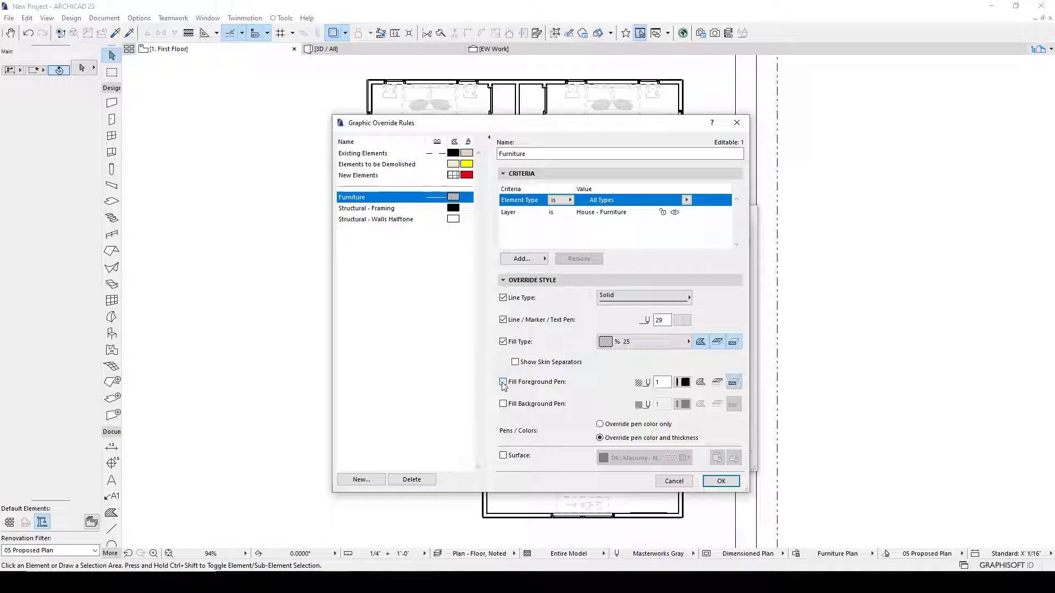
pyautogui.click(683, 382)
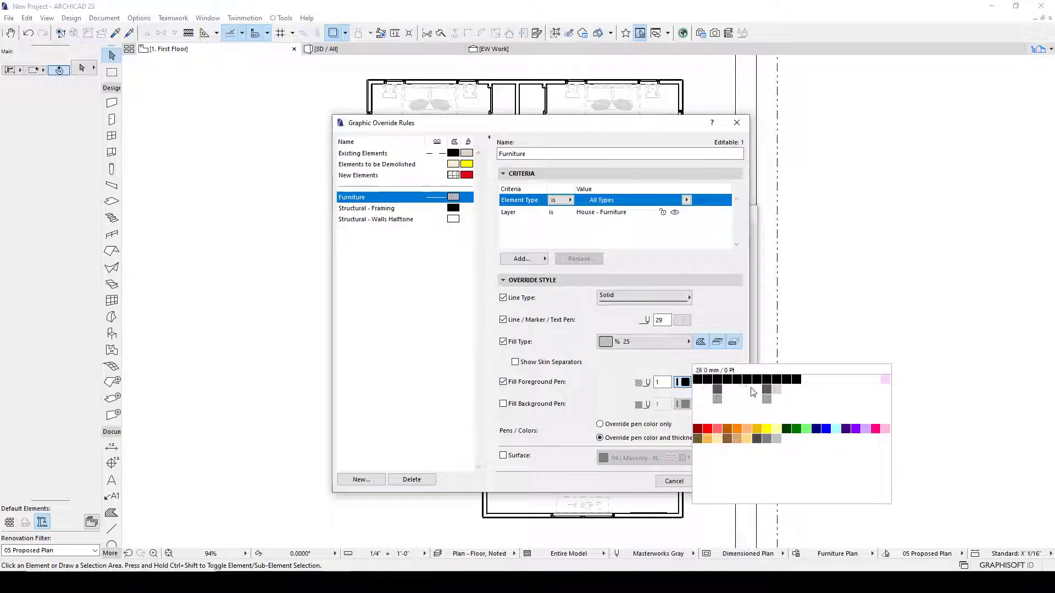
pyautogui.click(780, 392)
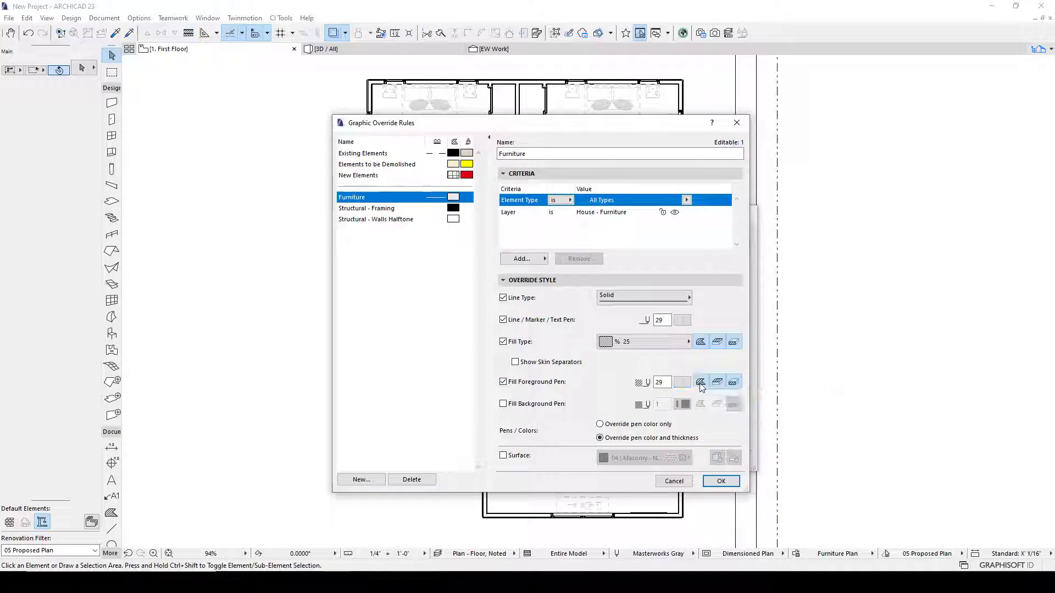
# Step: Enable the Furniture rule's fill background pen override including drafting fills, make the background transparent, and save the rule
pyautogui.click(503, 405)
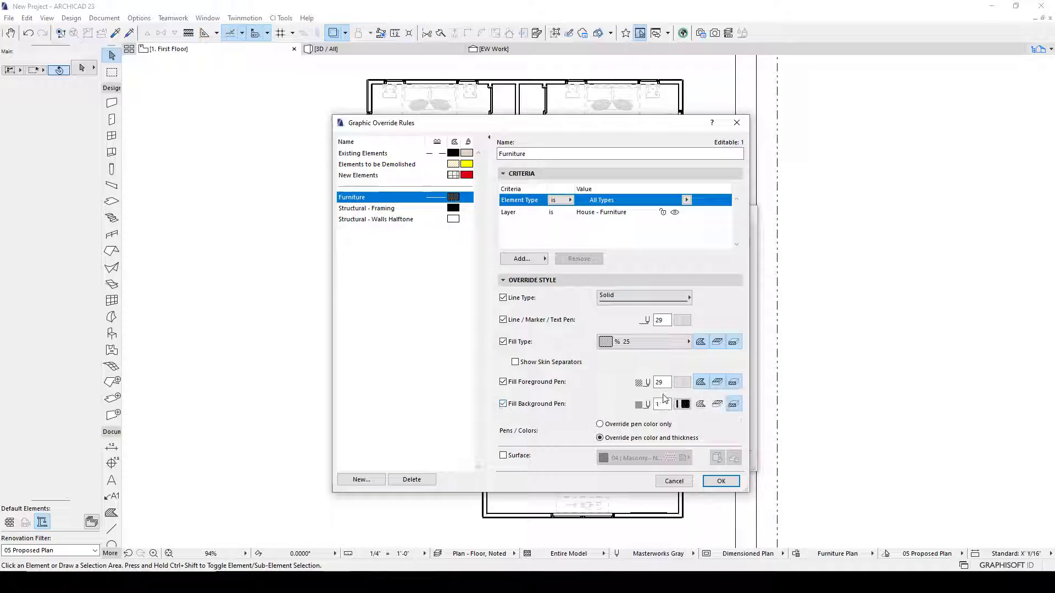
pyautogui.click(701, 405)
pyautogui.click(686, 405)
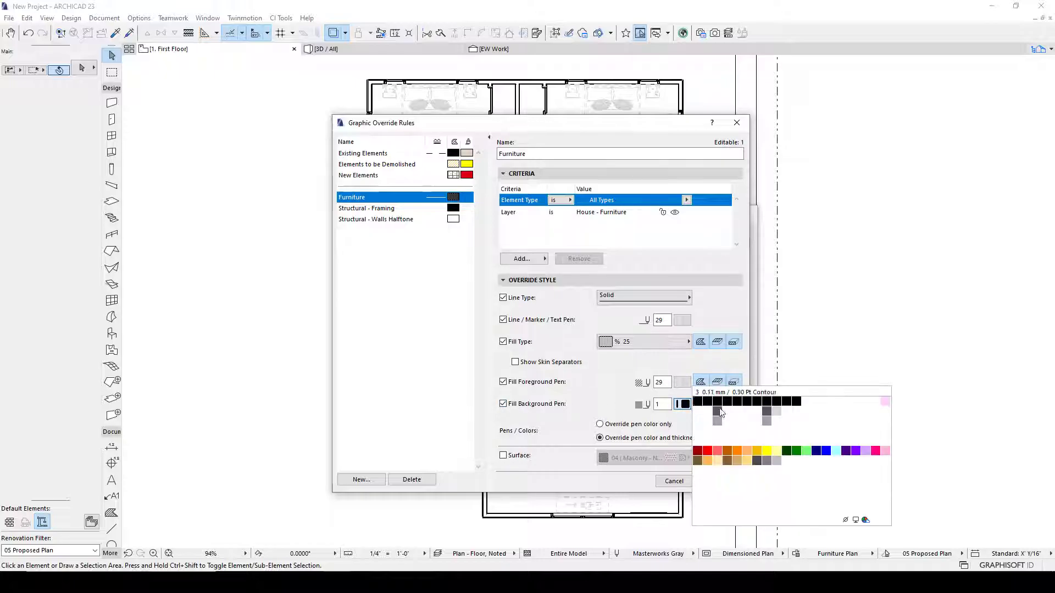
pyautogui.click(847, 520)
pyautogui.click(734, 481)
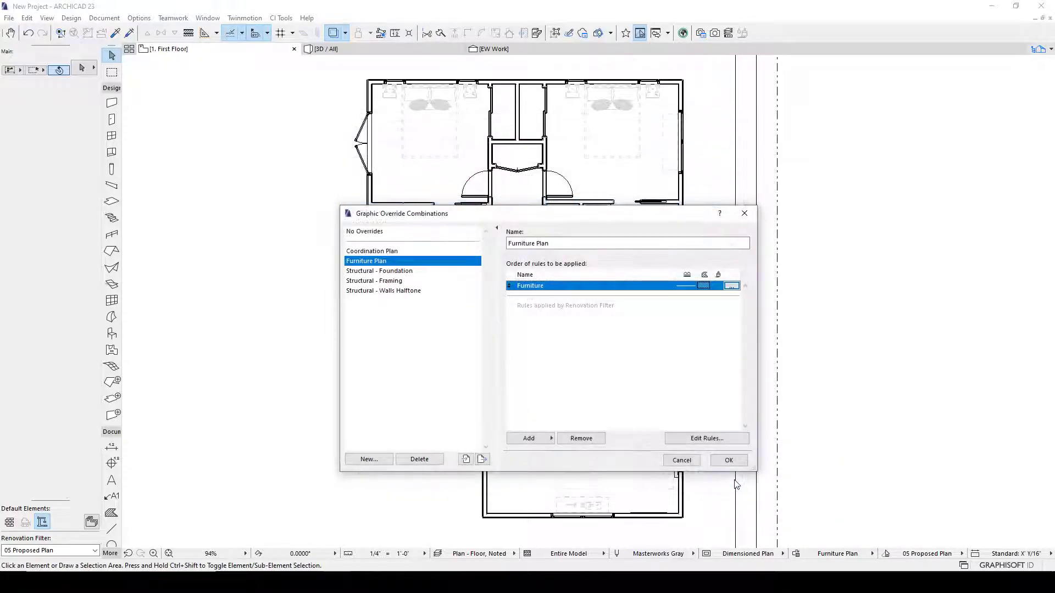
# Step: Apply the Furniture Plan override changes and examine the living room furniture on the floor plan
pyautogui.click(728, 460)
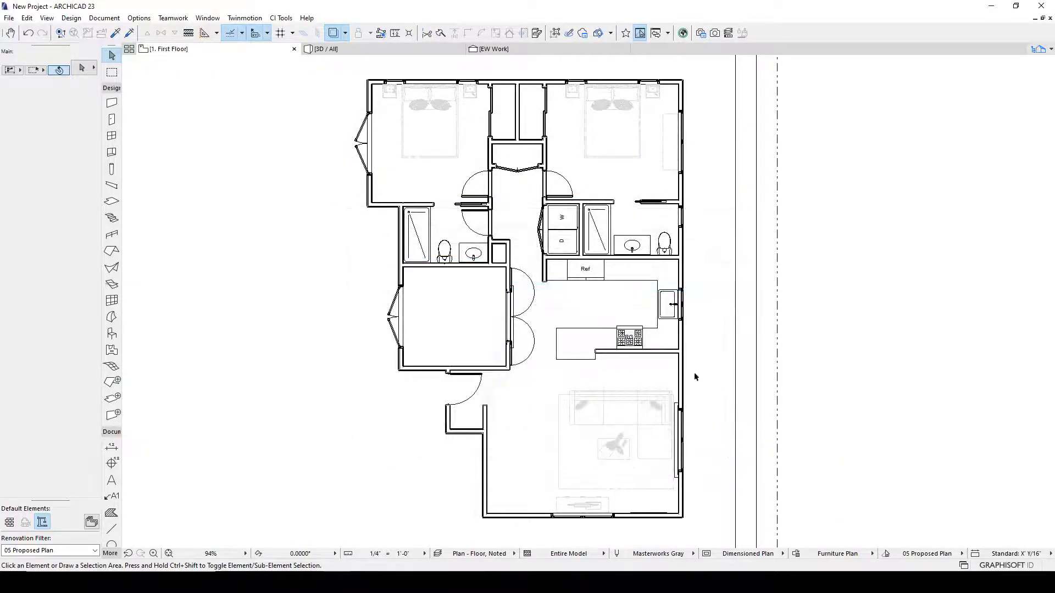
pyautogui.scroll(5, 625, 422)
pyautogui.moveTo(670, 395); pyautogui.dragTo(671, 327, button='middle')
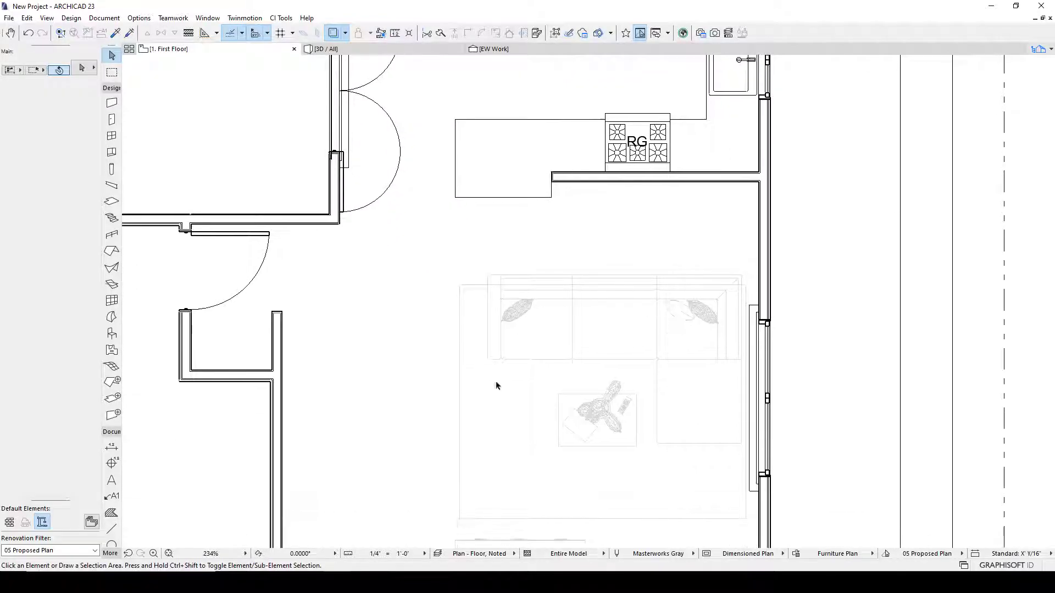
pyautogui.scroll(-5, 615, 423)
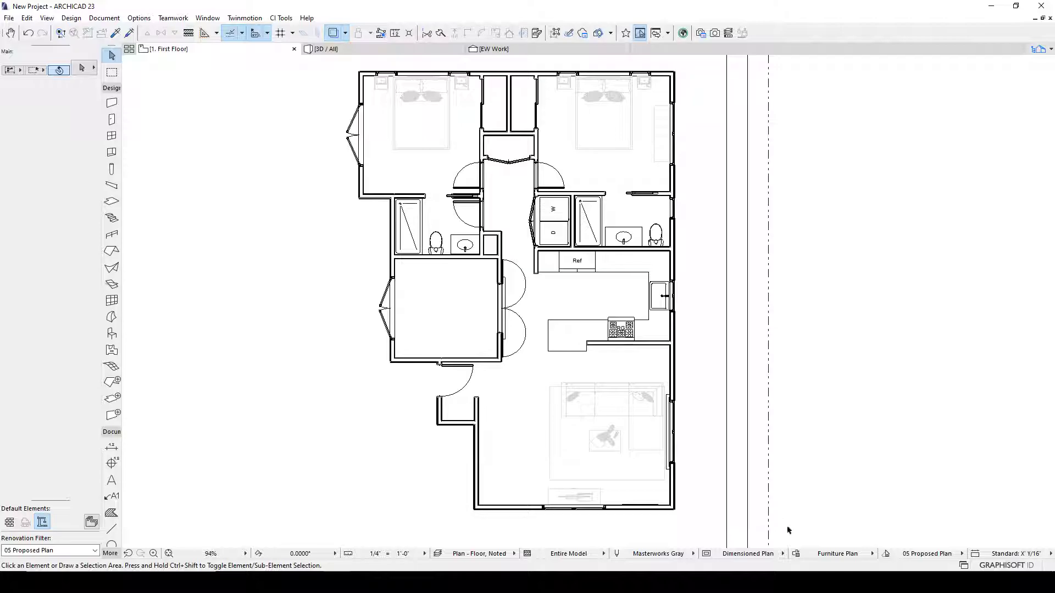
# Step: Reopen the Furniture override rule and turn off its fill type, fill foreground pen and fill background pen overrides
pyautogui.click(796, 555)
pyautogui.click(731, 286)
pyautogui.click(502, 342)
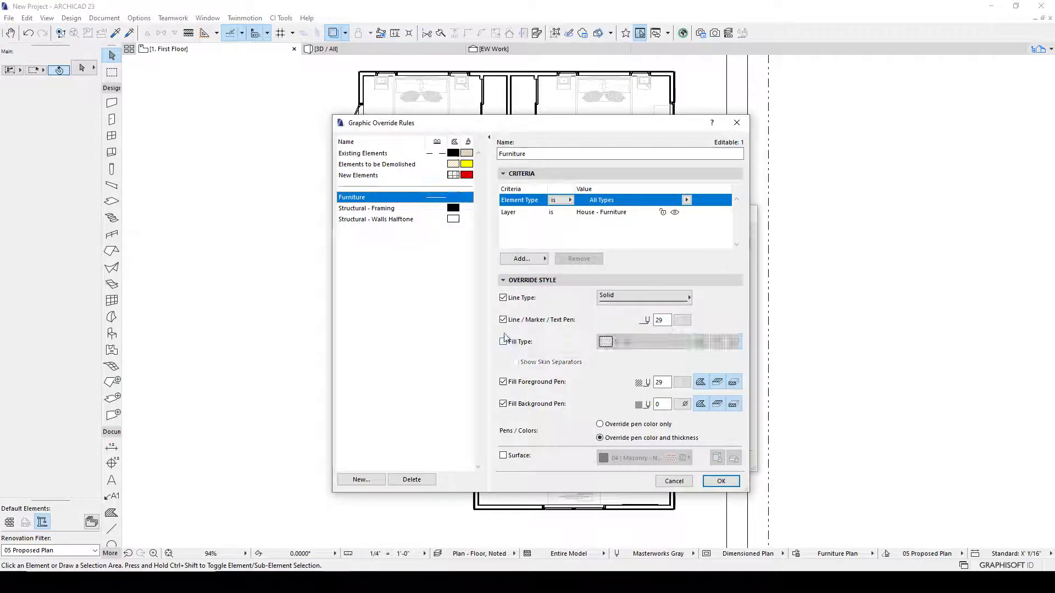
pyautogui.click(502, 382)
pyautogui.click(502, 404)
# Step: Enable the Furniture rule's surface override with 08 | Glass - Blue and apply the rule and combination changes
pyautogui.click(503, 456)
pyautogui.click(645, 458)
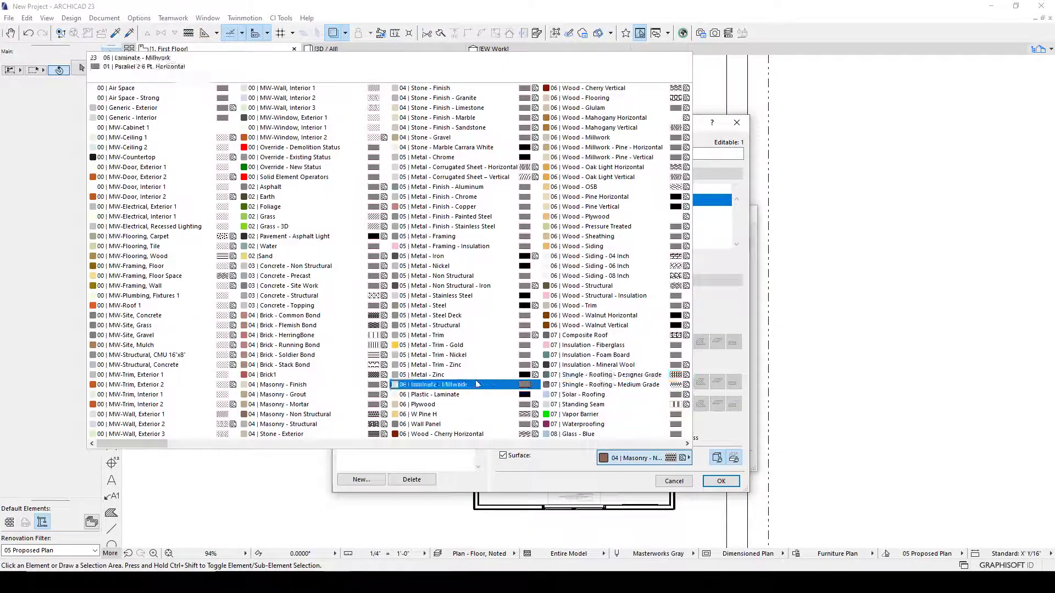
pyautogui.scroll(-5, 422, 389)
pyautogui.scroll(5, 422, 389)
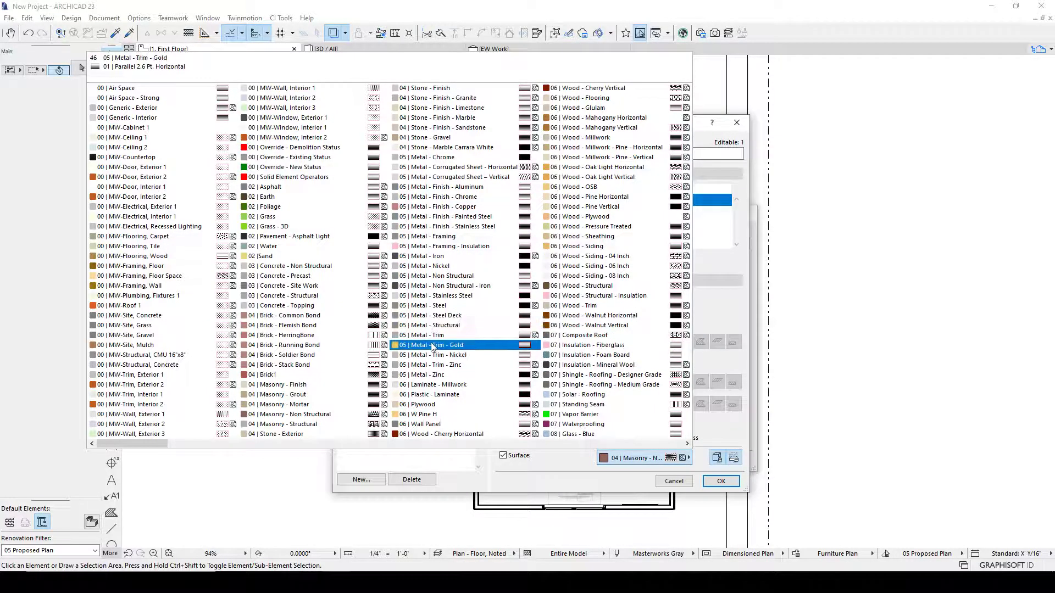
pyautogui.scroll(-3, 575, 330)
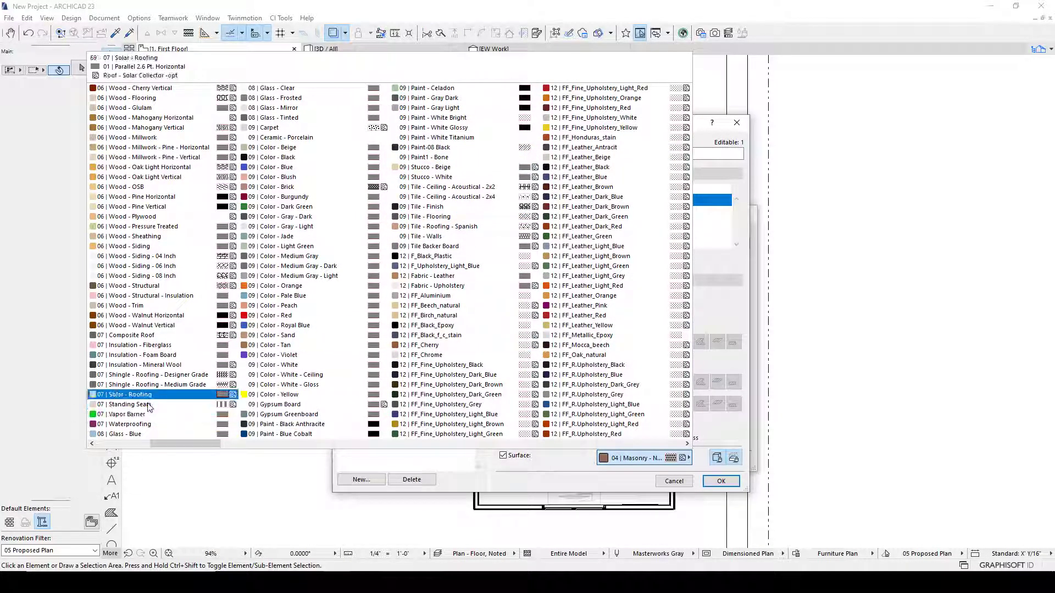
pyautogui.click(138, 435)
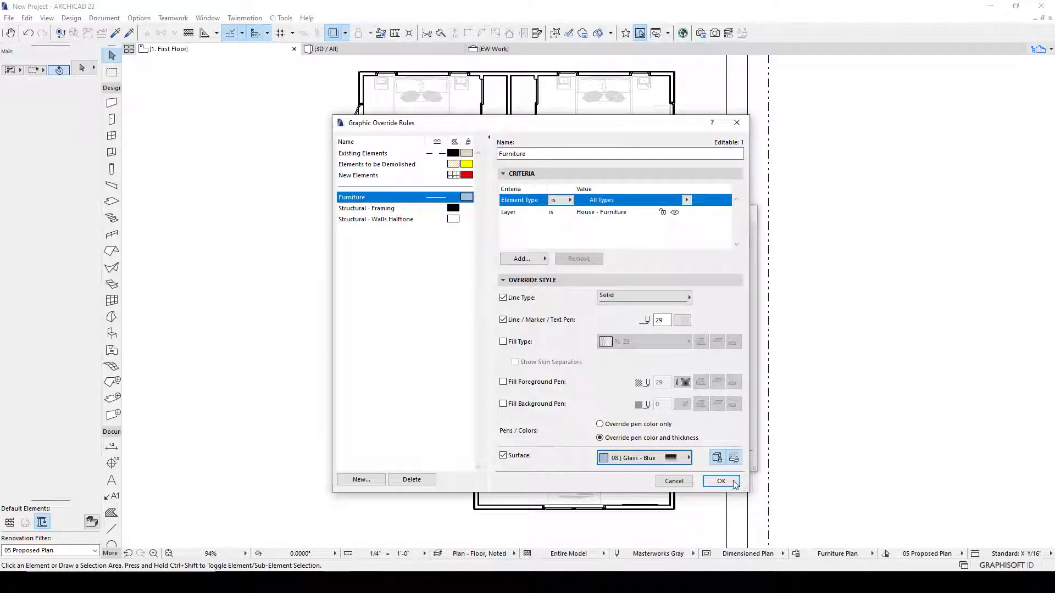
pyautogui.click(724, 481)
pyautogui.click(729, 460)
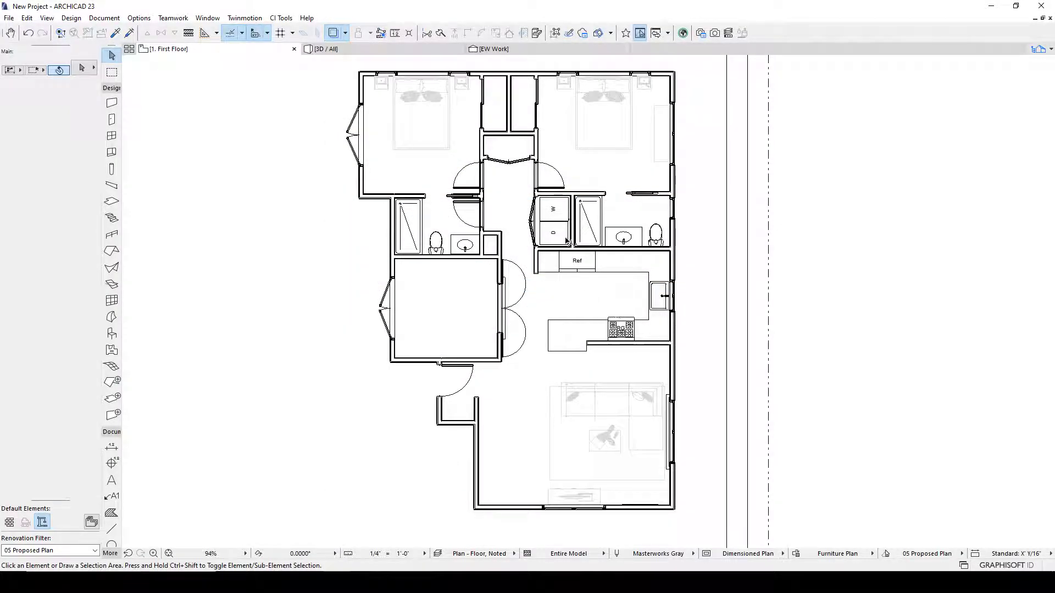
# Step: Draw a marquee around the whole house plan, show the enclosed area in 3D, and inspect the living room and bedroom furniture
pyautogui.click(112, 72)
pyautogui.click(319, 60)
pyautogui.click(708, 533)
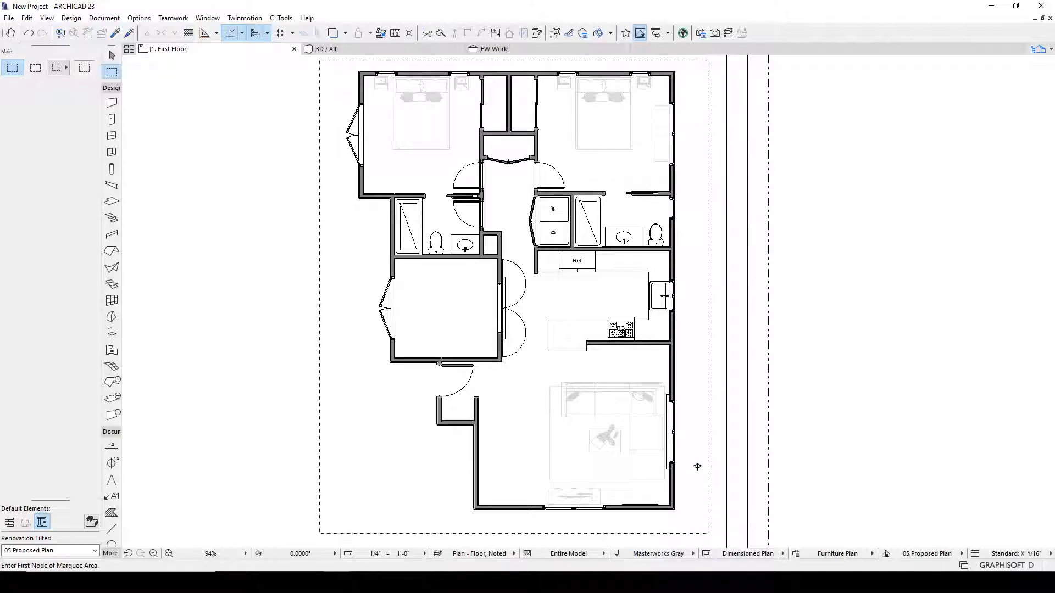
pyautogui.press('F5')
pyautogui.keyDown('shift'); pyautogui.moveTo(669, 330); pyautogui.dragTo(763, 294, button='middle'); pyautogui.keyUp('shift')
pyautogui.scroll(10, 763, 295)
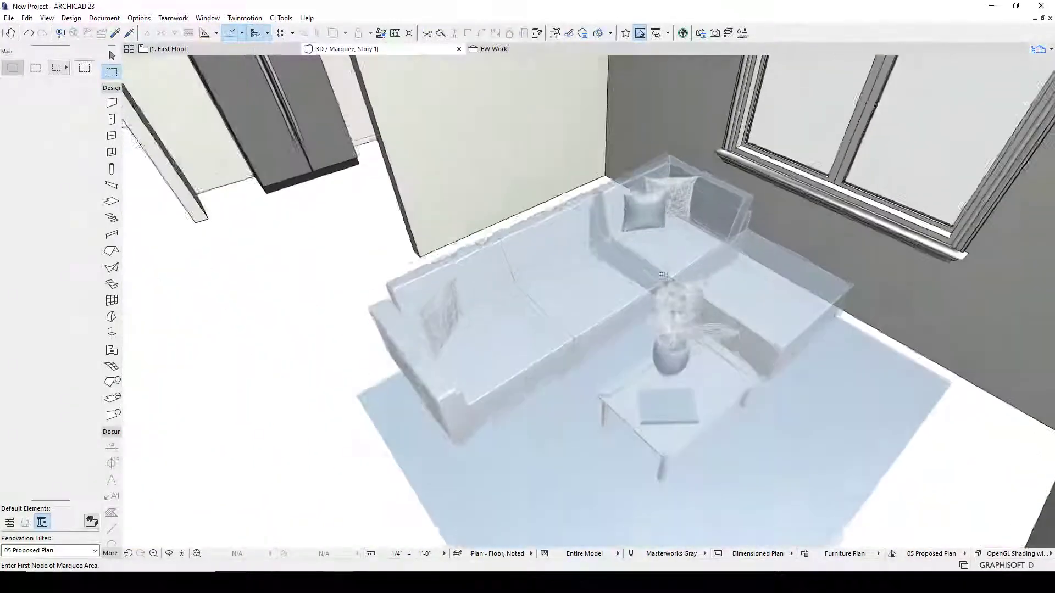
pyautogui.keyDown('shift'); pyautogui.moveTo(663, 275); pyautogui.dragTo(713, 426, button='middle'); pyautogui.keyUp('shift')
pyautogui.scroll(-10, 713, 426)
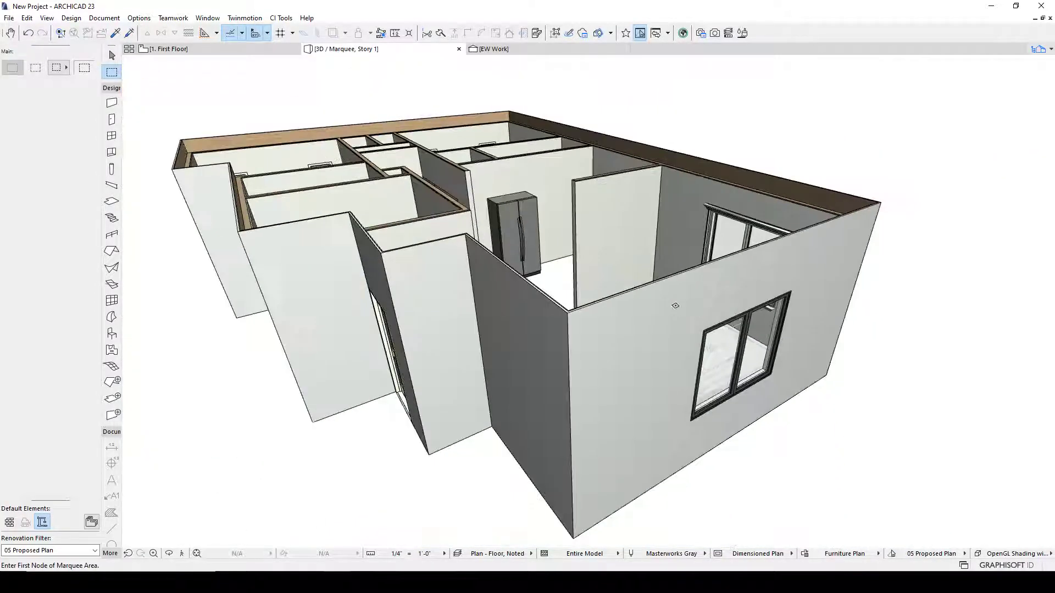
pyautogui.keyDown('shift'); pyautogui.moveTo(675, 305); pyautogui.dragTo(502, 335, button='middle'); pyautogui.keyUp('shift')
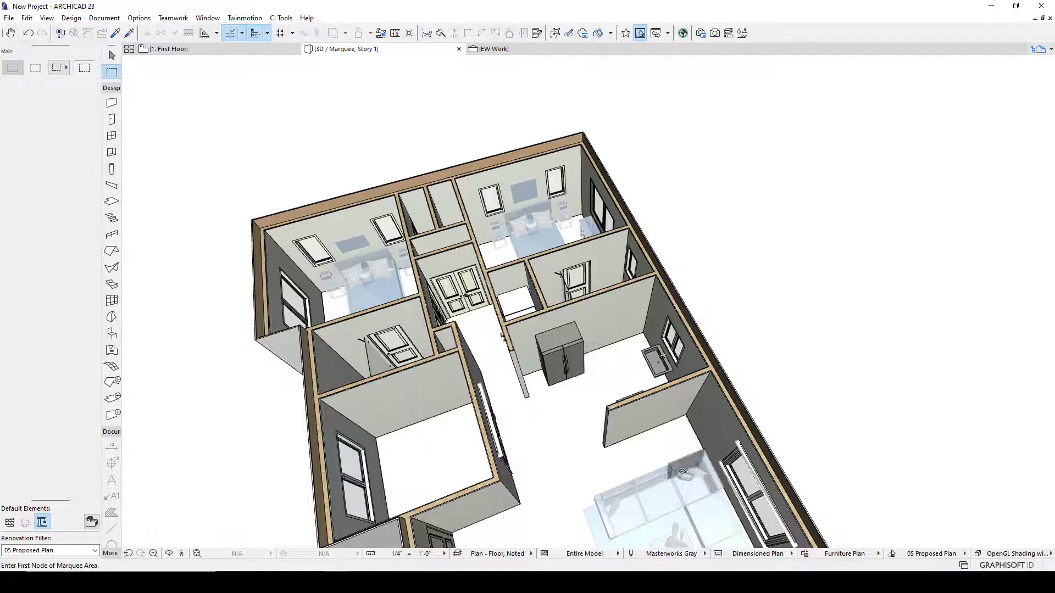
pyautogui.keyDown('shift'); pyautogui.moveTo(679, 461); pyautogui.dragTo(661, 313, button='middle'); pyautogui.keyUp('shift')
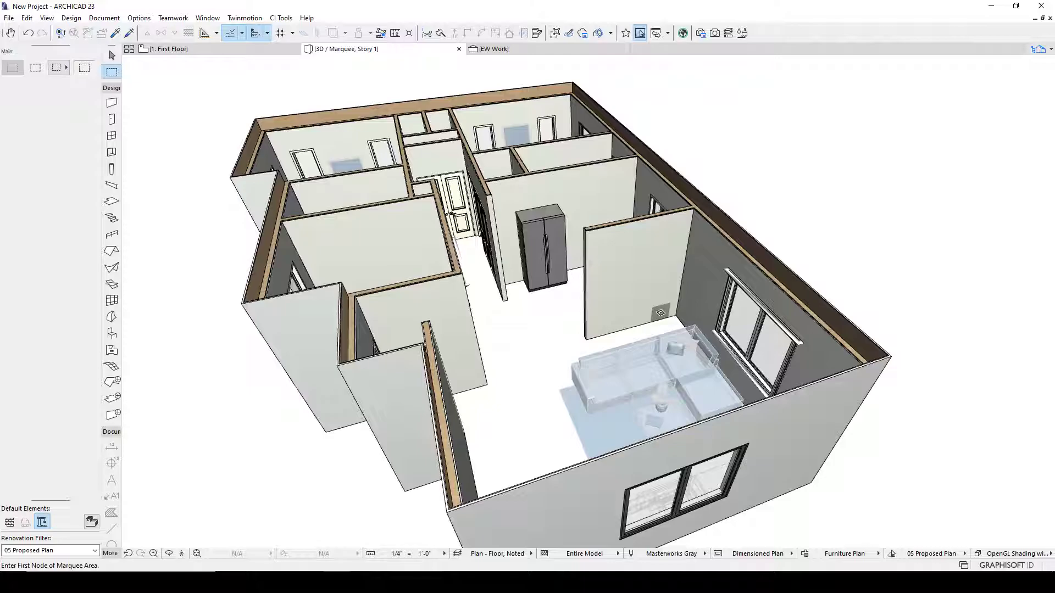
# Step: Switch the 3D view to the Model - Render layer combination and examine the sofa and coffee table inside the living room
pyautogui.hotkey('ctrl', 'l')
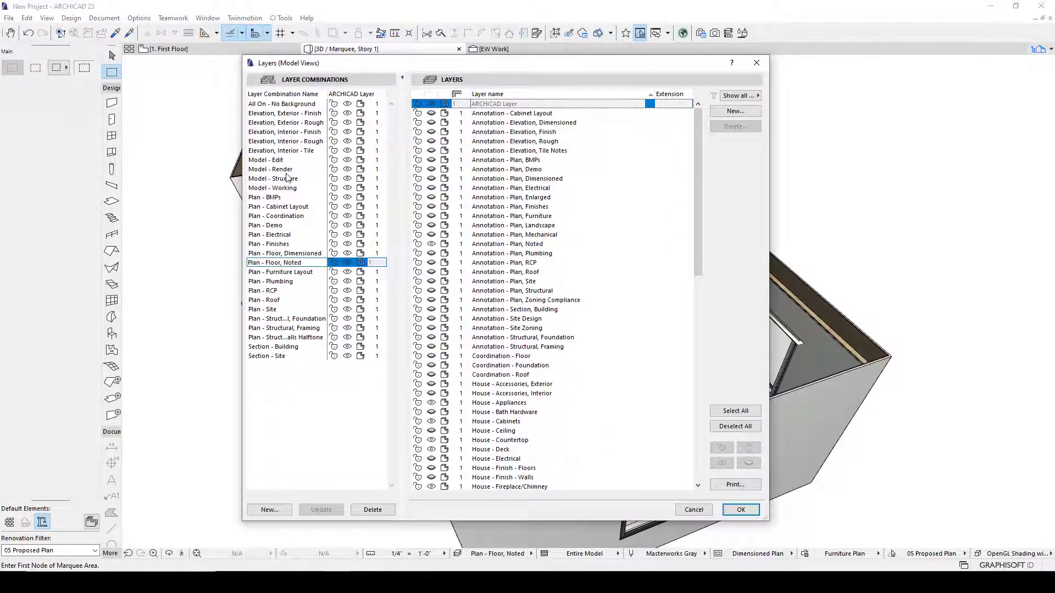
pyautogui.click(286, 170)
pyautogui.click(753, 510)
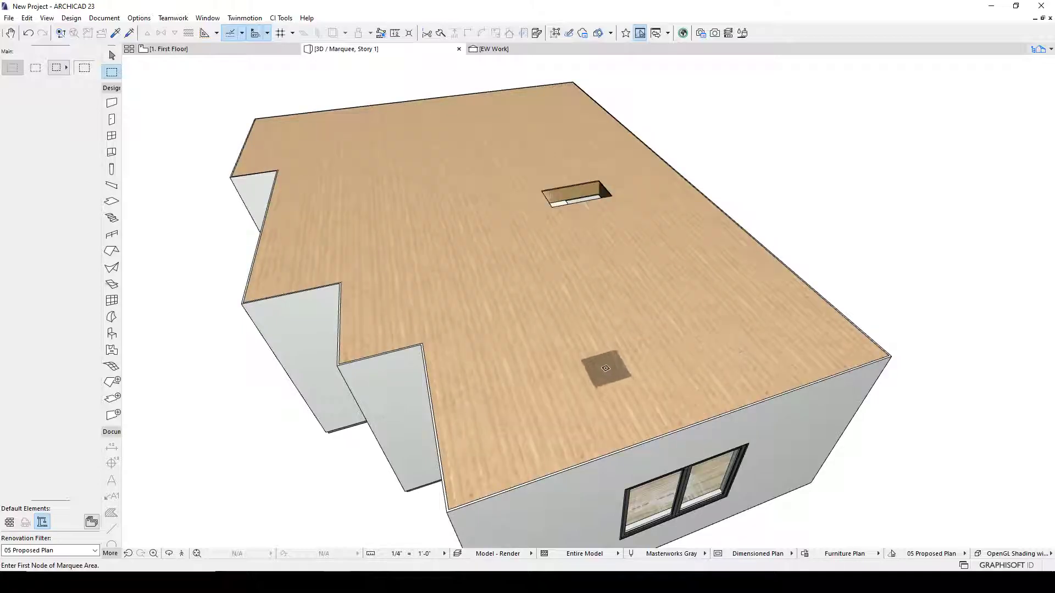
pyautogui.scroll(3, 655, 453)
pyautogui.scroll(5, 655, 453)
pyautogui.keyDown('shift'); pyautogui.moveTo(610, 325); pyautogui.dragTo(634, 314, button='middle'); pyautogui.keyUp('shift')
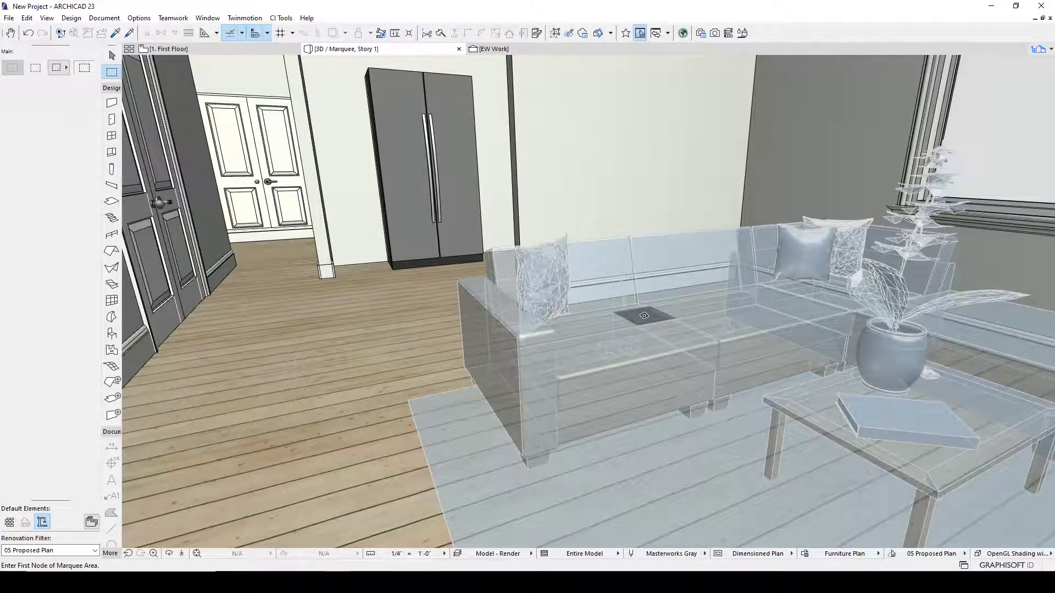
# Step: Open the override rules from the Furniture Plan combination and look through the criteria available for the Furniture rule
pyautogui.click(805, 554)
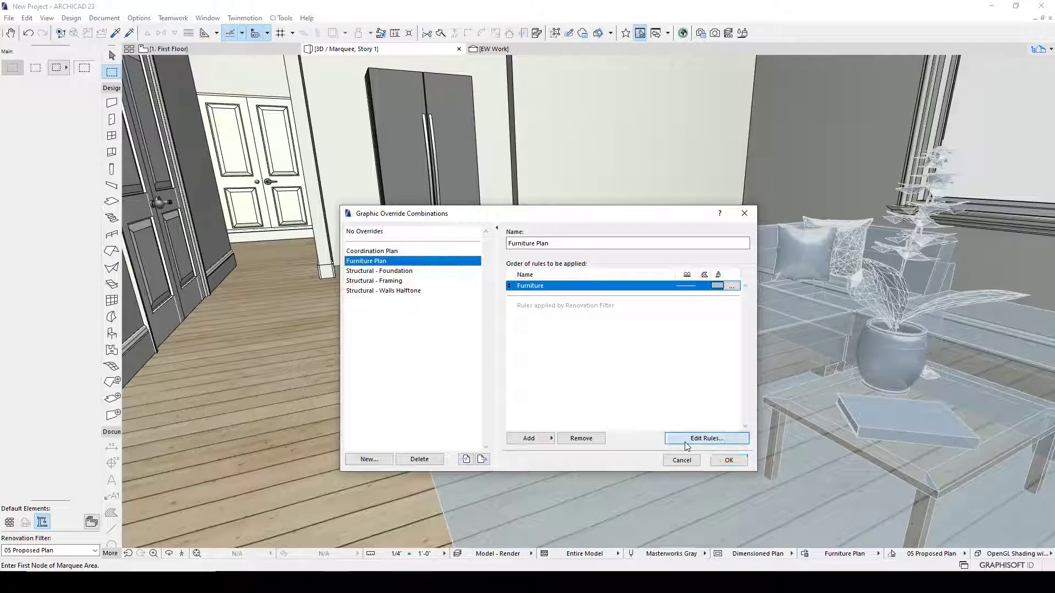
pyautogui.click(686, 440)
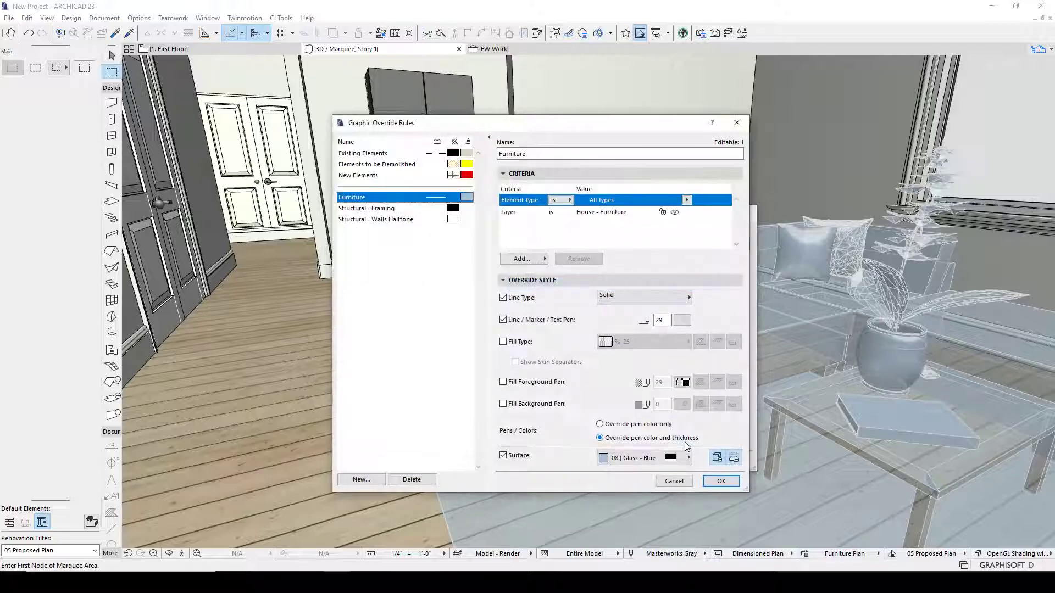
pyautogui.click(734, 459)
pyautogui.click(545, 259)
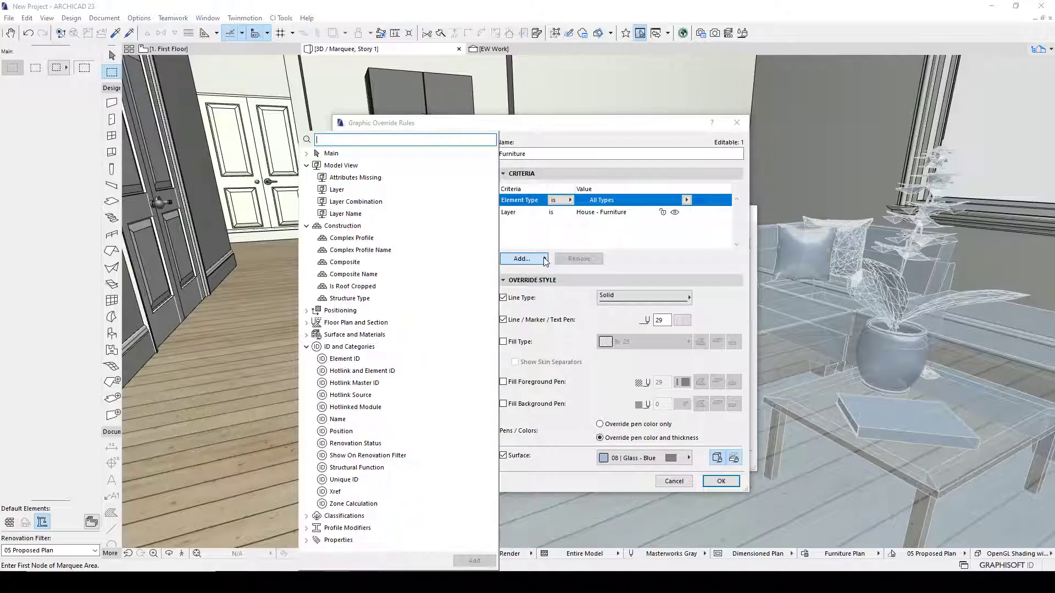
pyautogui.click(544, 259)
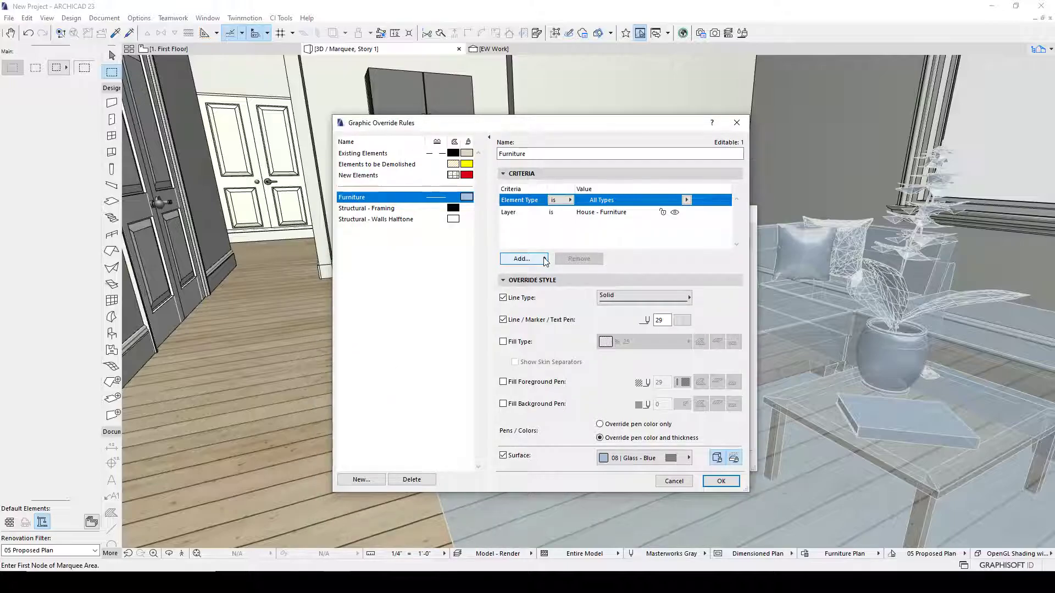
pyautogui.click(546, 260)
pyautogui.click(544, 259)
# Step: Create a new graphic override rule named Furniture Bold
pyautogui.click(362, 480)
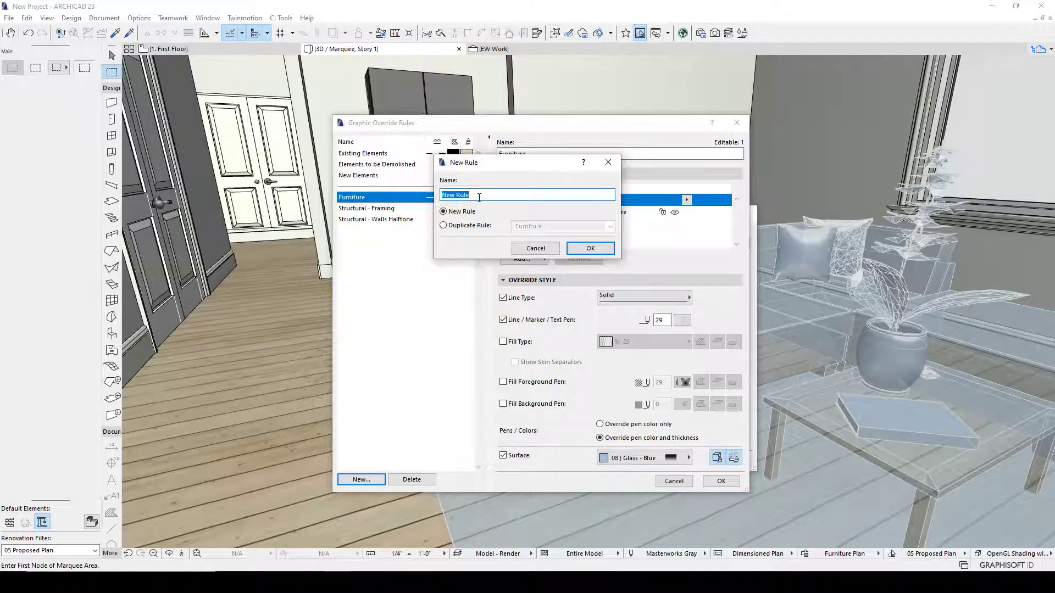
pyautogui.write('Furniture Bold')
pyautogui.click(599, 252)
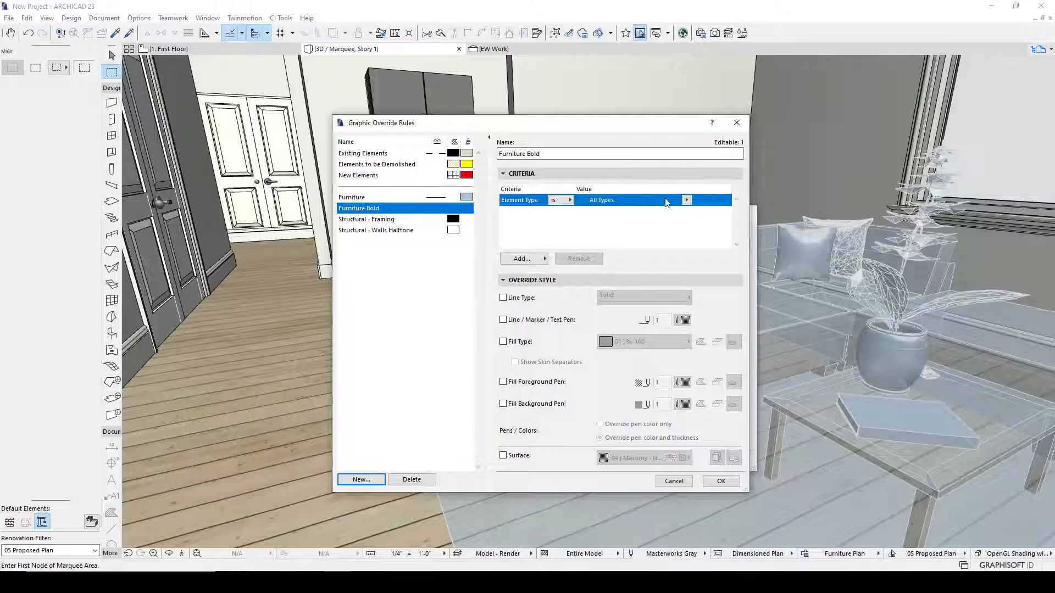
# Step: Add a Layer criterion to the Furniture Bold rule and set it to House - Furniture
pyautogui.click(545, 259)
pyautogui.click(392, 189)
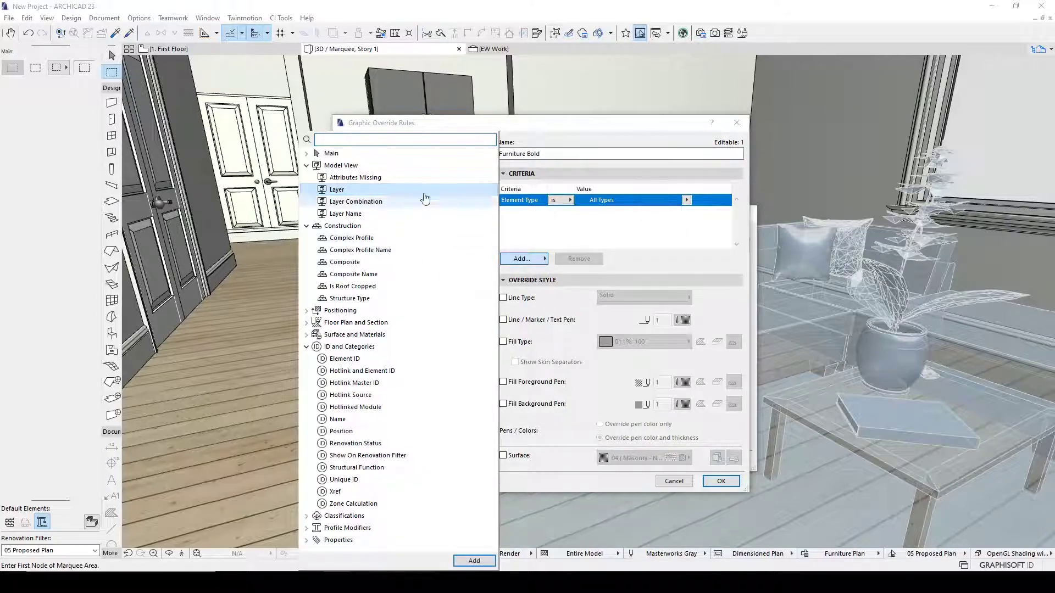
pyautogui.doubleClick(390, 189)
pyautogui.click(687, 212)
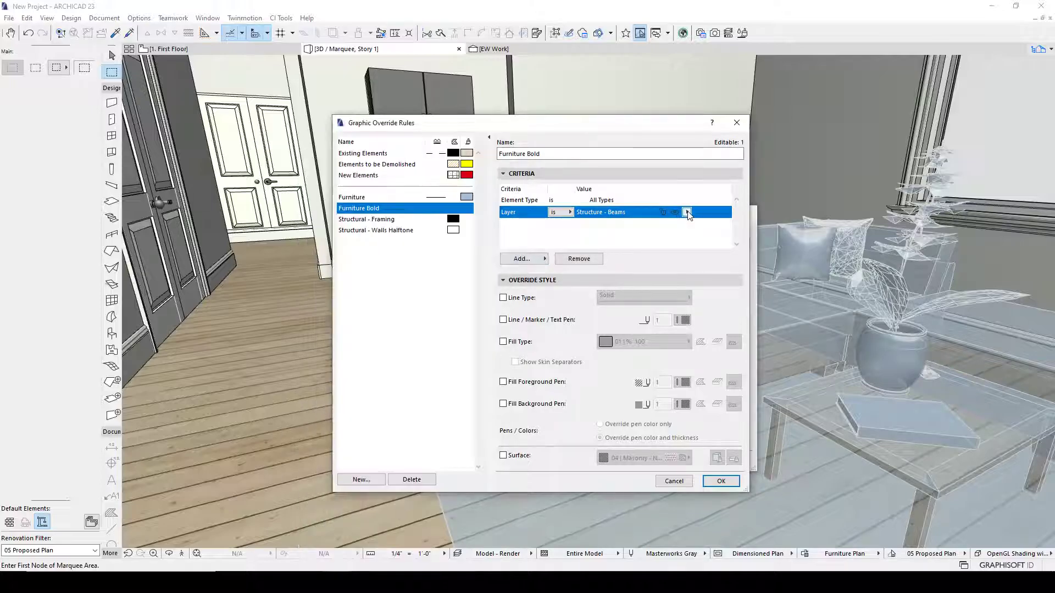
pyautogui.click(687, 213)
pyautogui.click(816, 313)
pyautogui.click(806, 338)
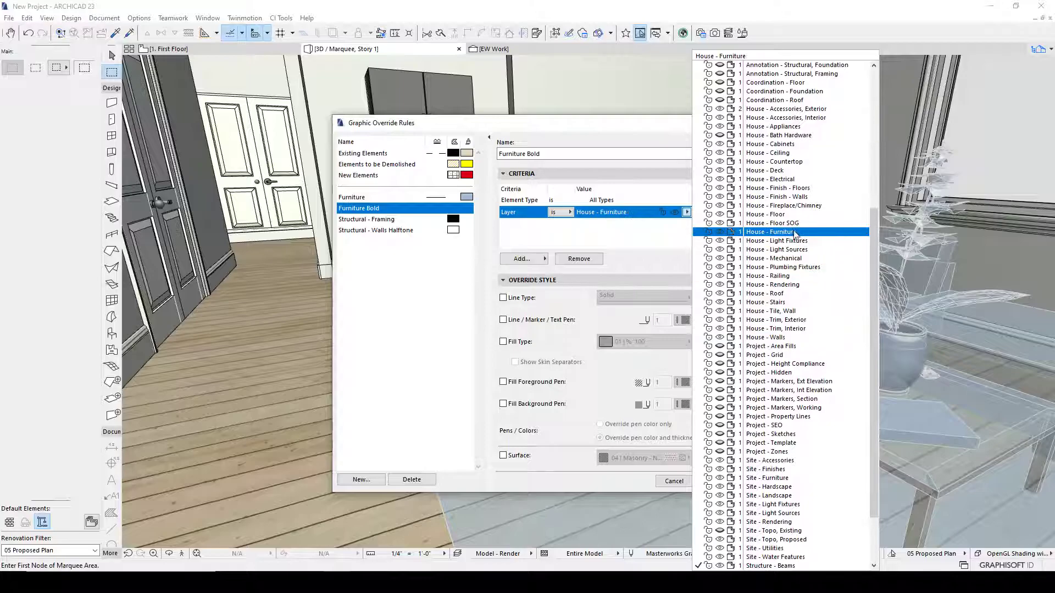
pyautogui.click(793, 232)
# Step: Add an Elevation to Project Zero criterion to the Furniture Bold rule, requiring a value greater than or equal to 6'
pyautogui.click(533, 260)
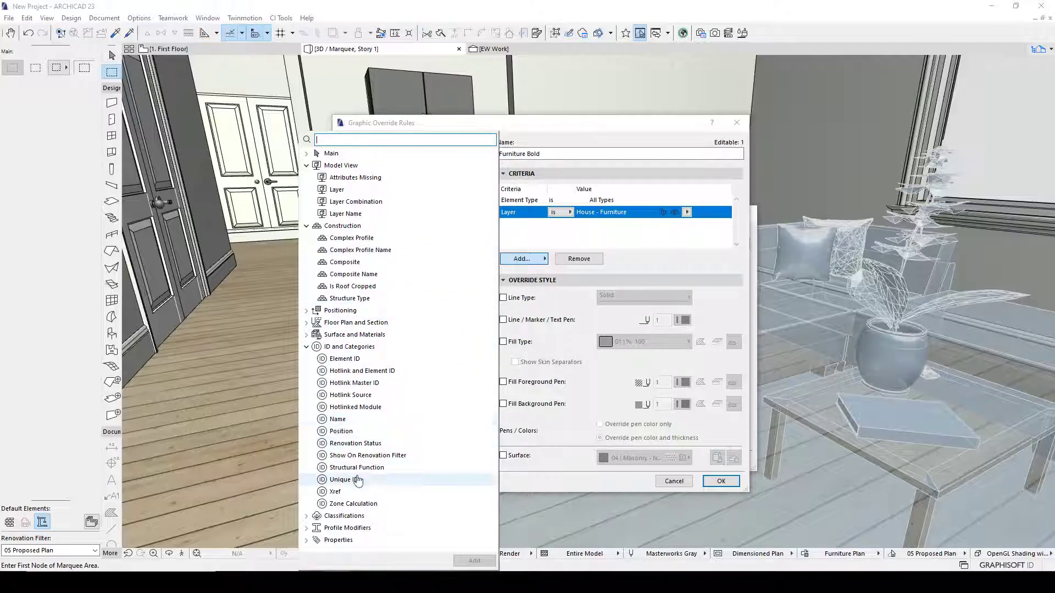
pyautogui.click(306, 323)
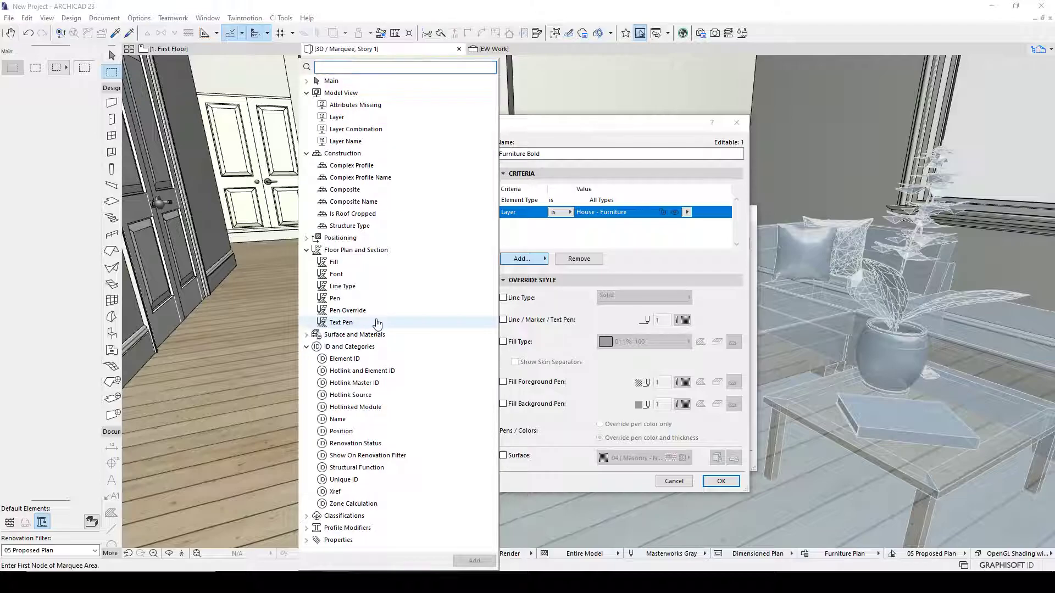
pyautogui.click(306, 238)
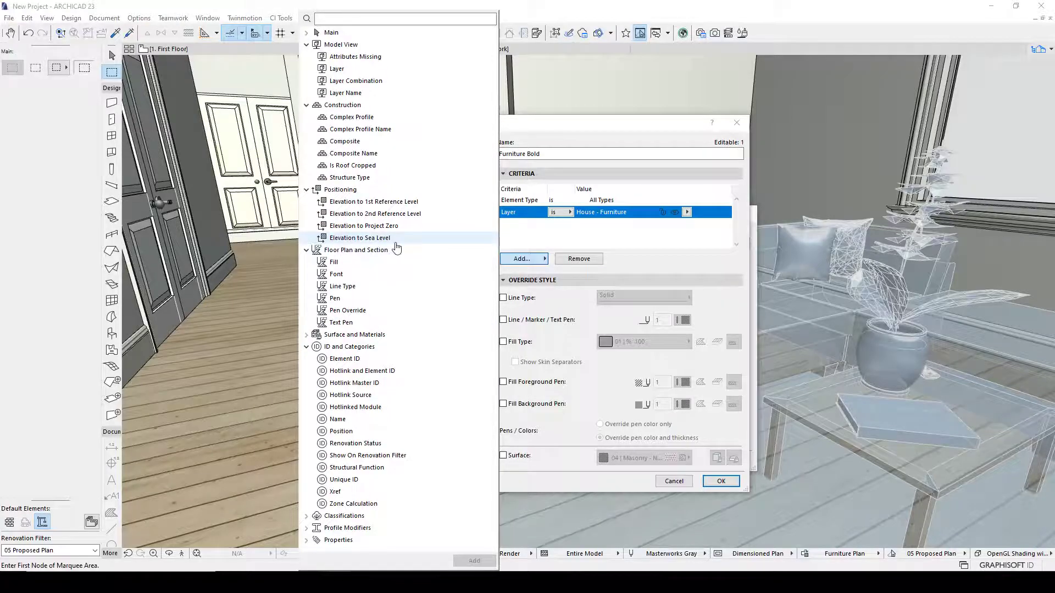
pyautogui.doubleClick(376, 226)
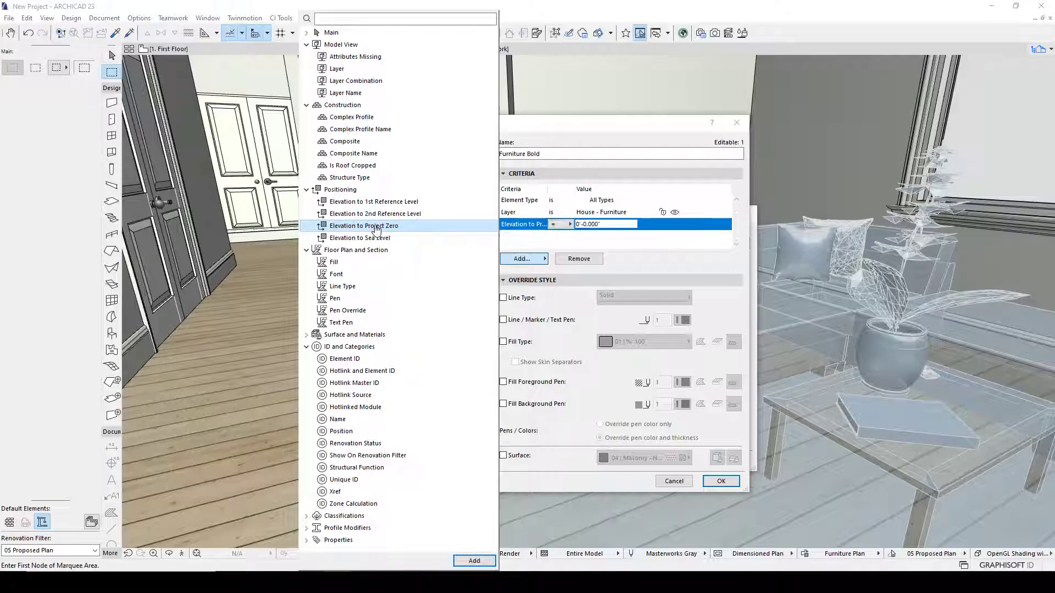
pyautogui.click(614, 225)
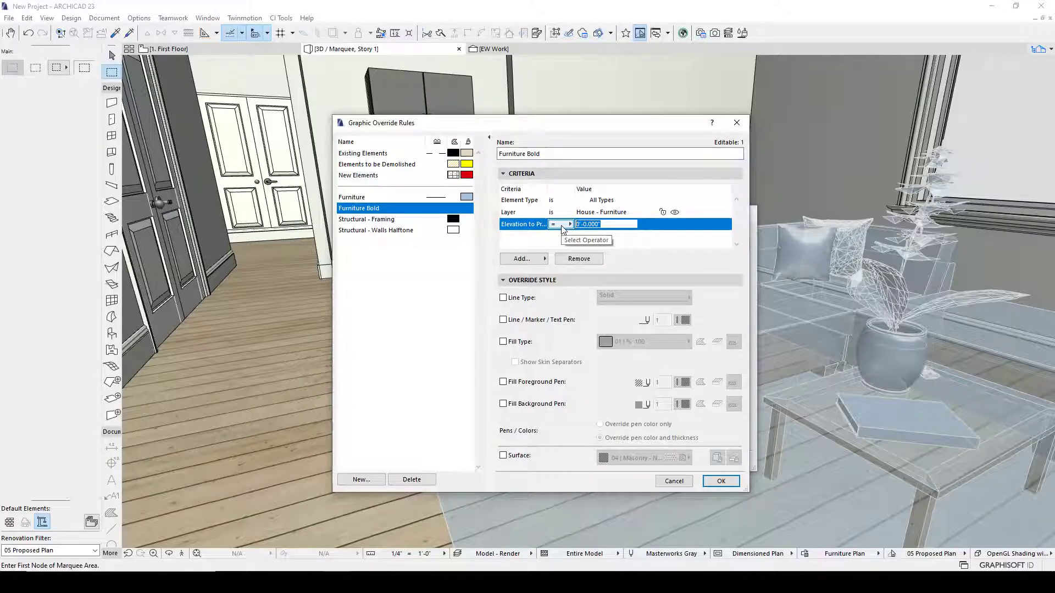
pyautogui.doubleClick(596, 226)
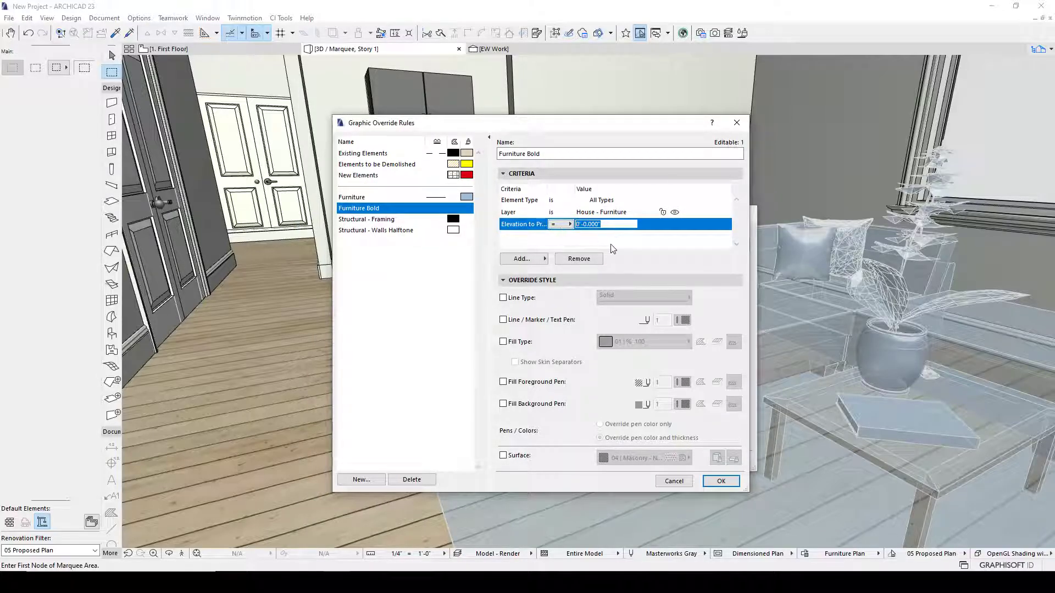
pyautogui.click(567, 225)
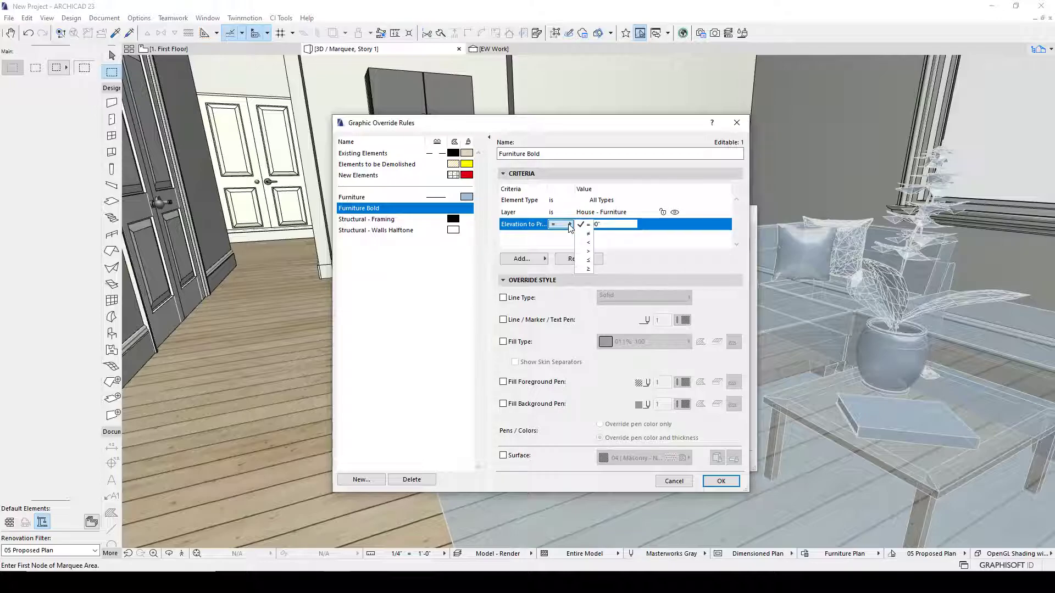
pyautogui.click(588, 269)
pyautogui.write("6'")
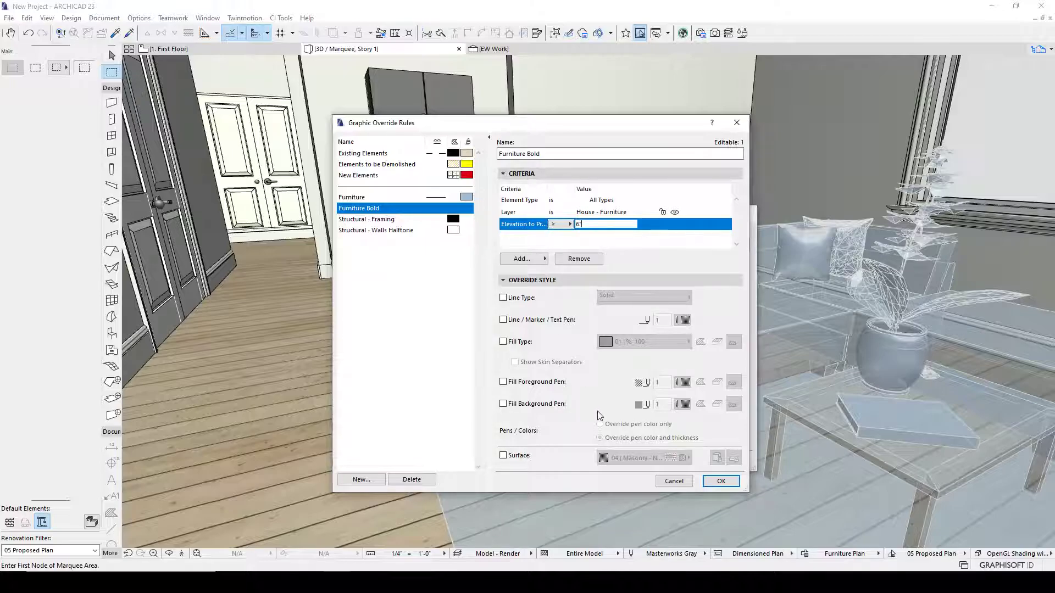
# Step: Override the surface in the Furniture Bold rule with 09 | Paint - Celadon and save the override rules
pyautogui.click(523, 456)
pyautogui.click(637, 458)
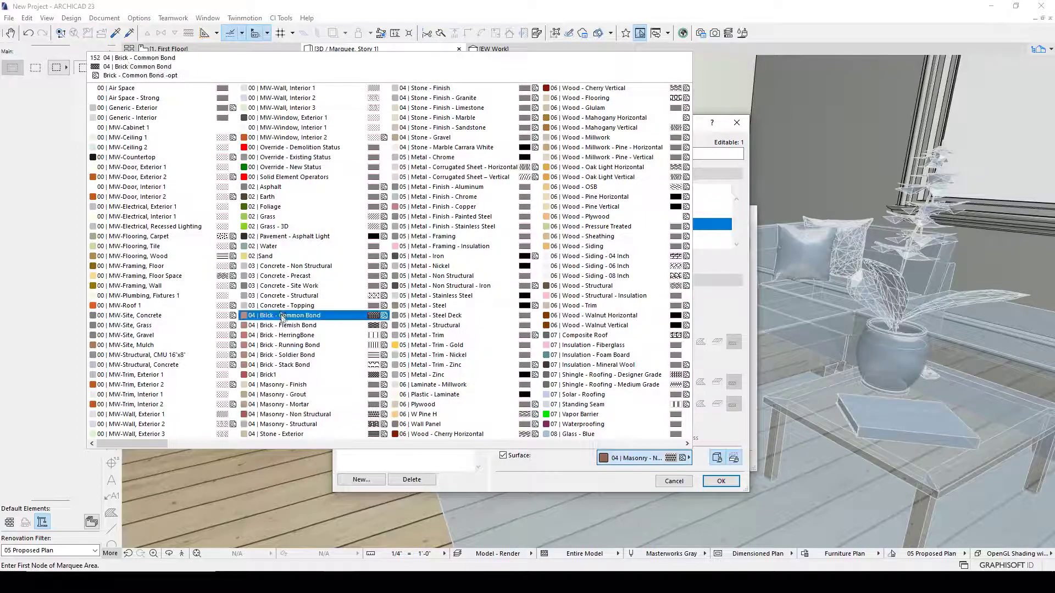
pyautogui.scroll(-3, 533, 309)
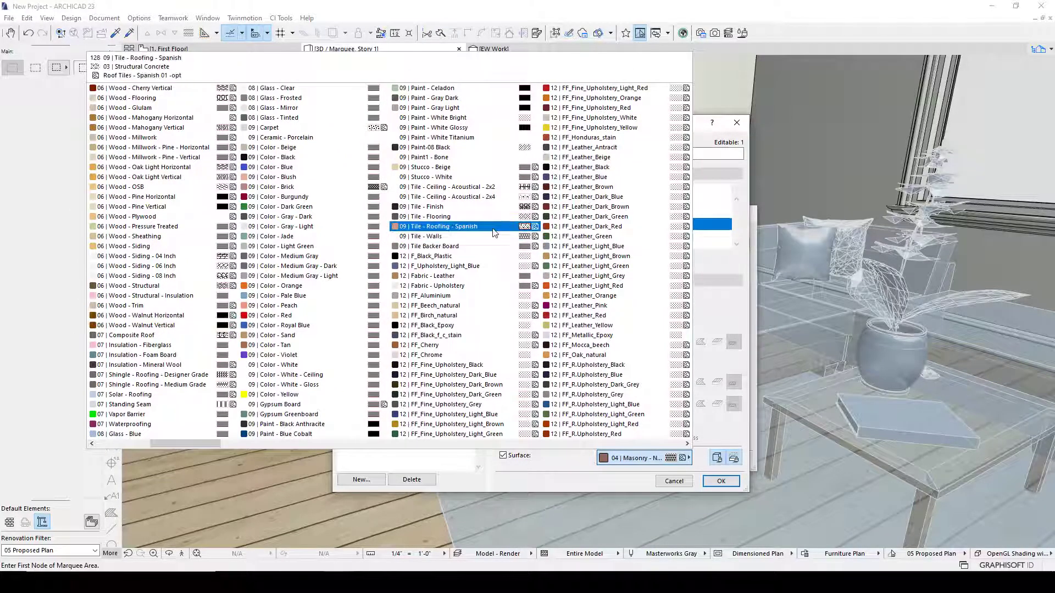
pyautogui.click(445, 90)
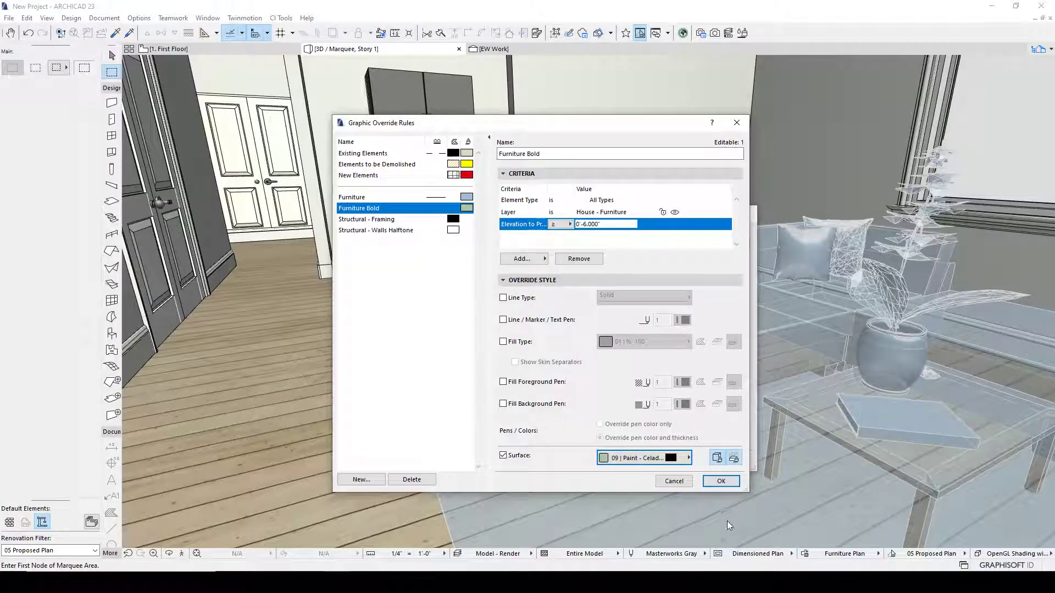
pyautogui.click(720, 482)
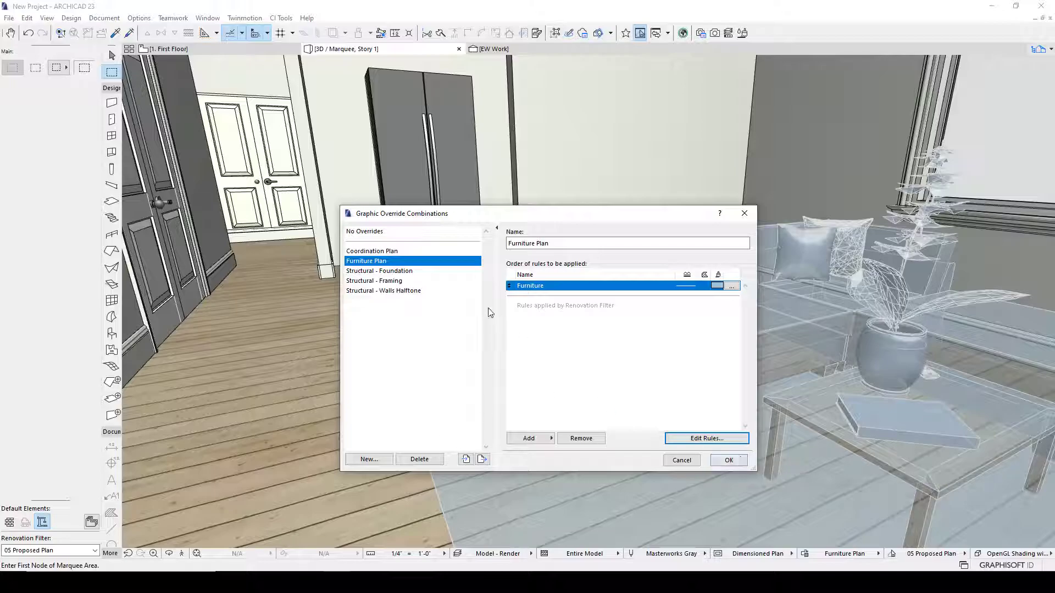
# Step: Add the Furniture Bold rule to the Furniture Plan combination and apply it to the 3D view
pyautogui.click(378, 252)
pyautogui.click(379, 261)
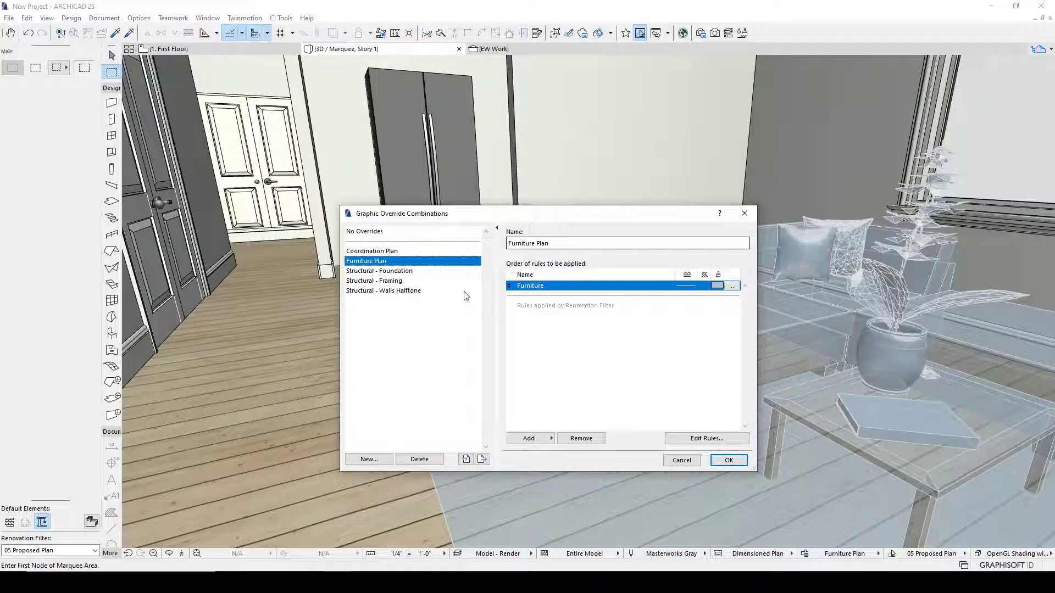
pyautogui.click(550, 438)
pyautogui.click(570, 448)
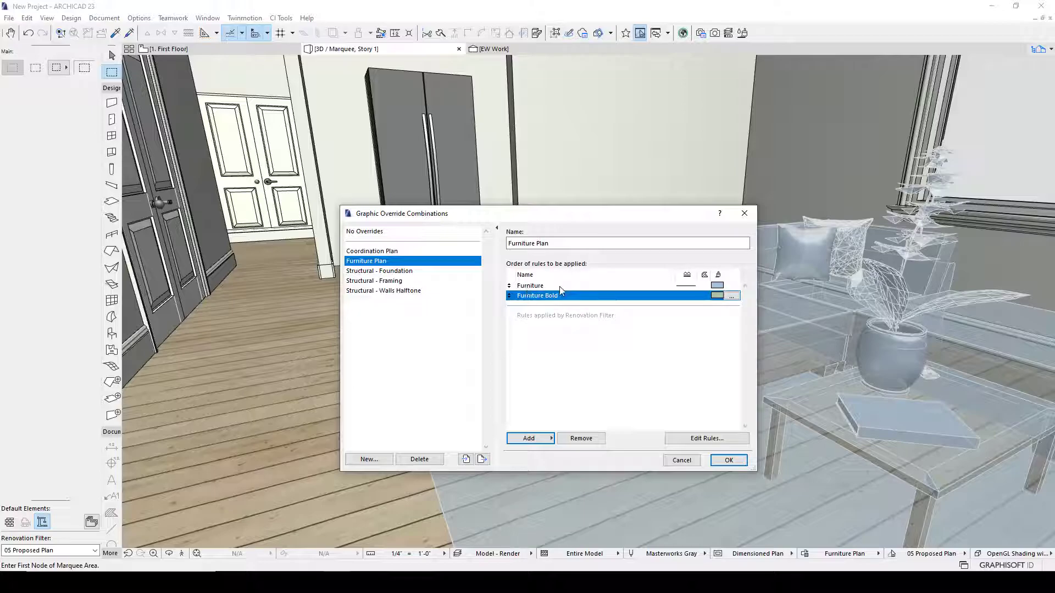
pyautogui.click(728, 460)
# Step: Reorder the Furniture Plan combination's rules so Furniture Bold is applied ahead of Furniture
pyautogui.scroll(-3, 757, 425)
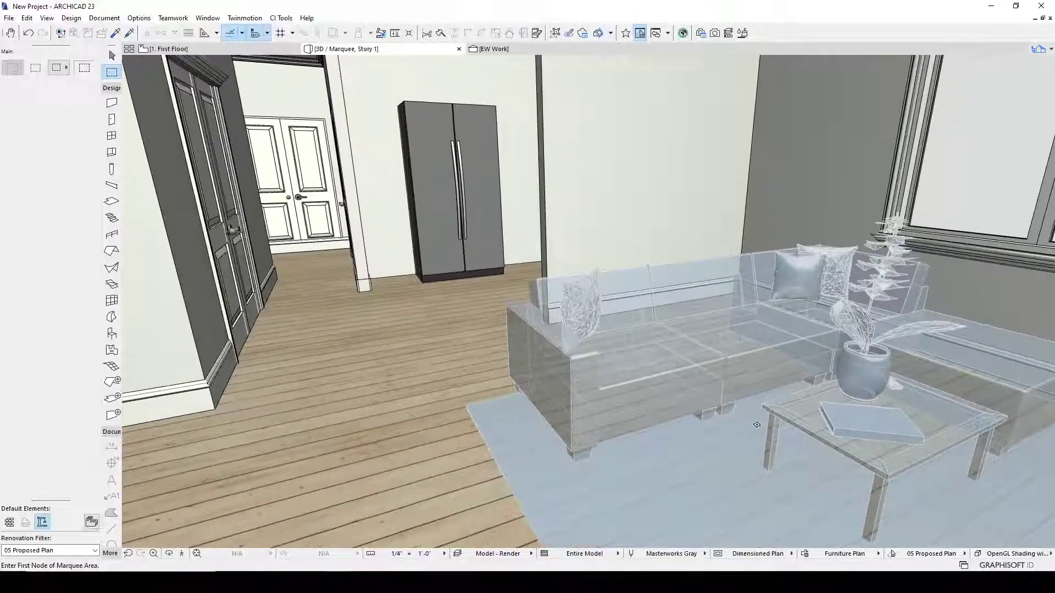
pyautogui.scroll(-3, 757, 425)
pyautogui.scroll(2, 758, 424)
pyautogui.moveTo(549, 291); pyautogui.dragTo(511, 293, button='middle')
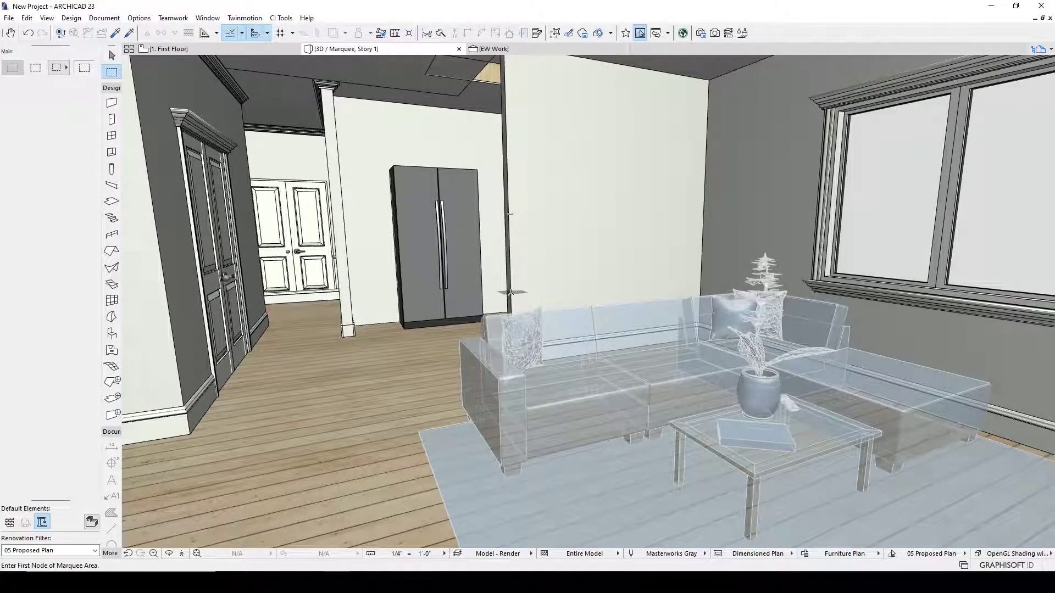
pyautogui.click(806, 555)
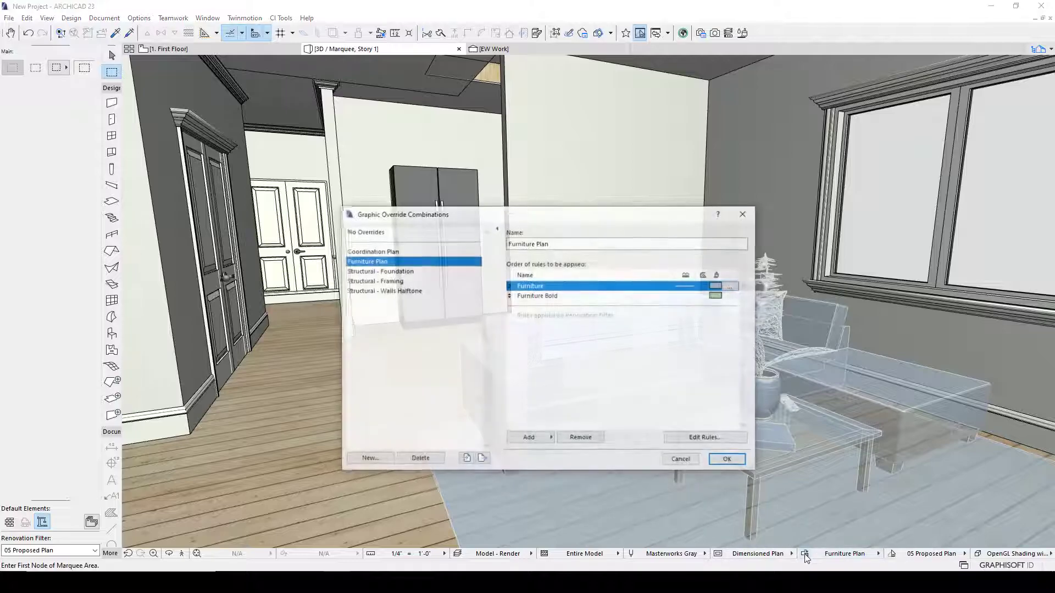
pyautogui.click(510, 298)
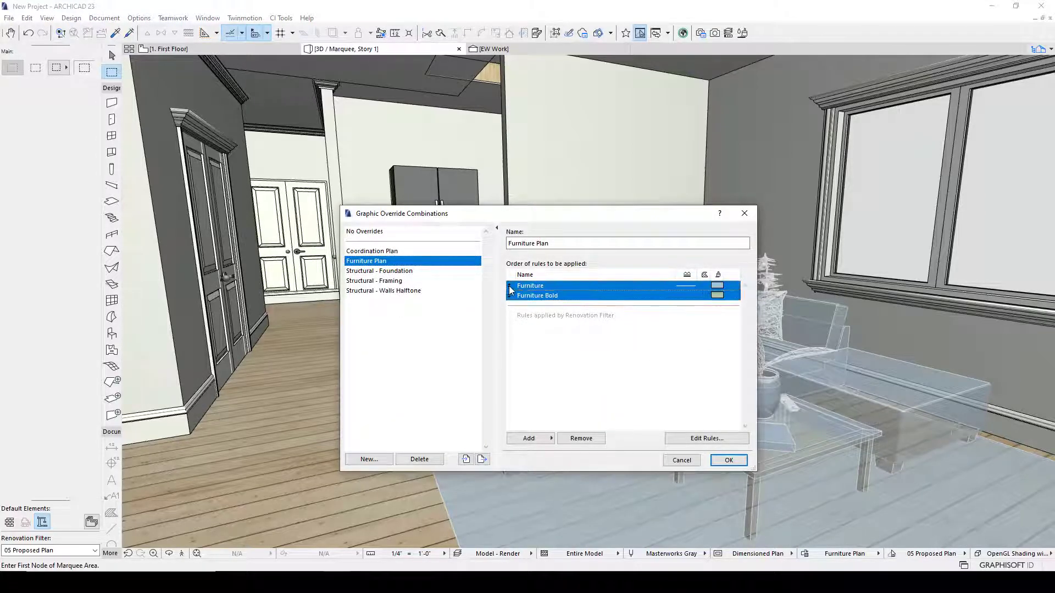
pyautogui.moveTo(511, 297)
pyautogui.mouseDown()
pyautogui.moveTo(501, 273)
pyautogui.moveTo(508, 287)
pyautogui.mouseUp()
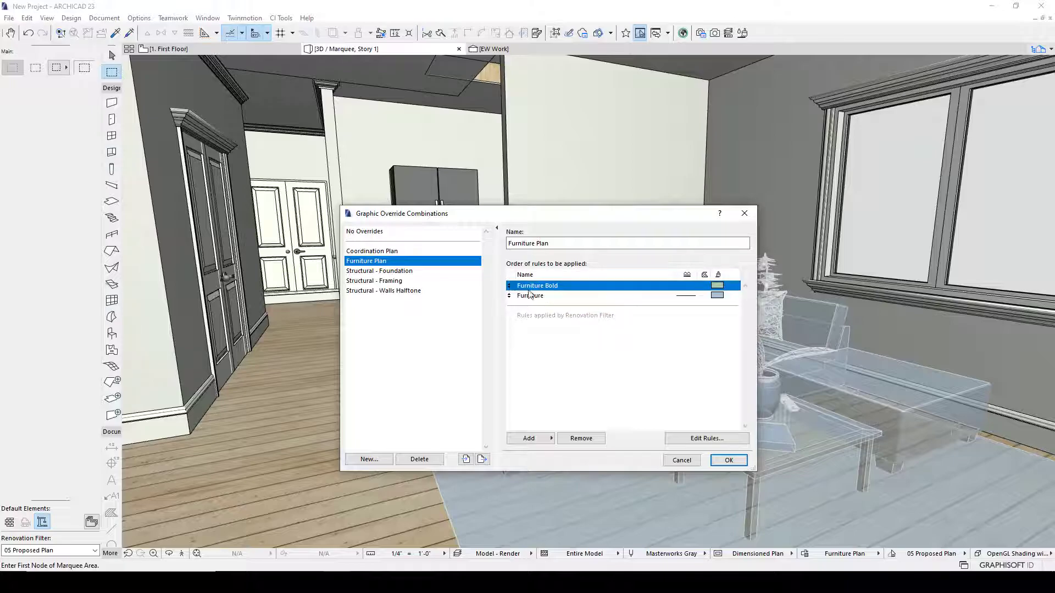
pyautogui.click(723, 460)
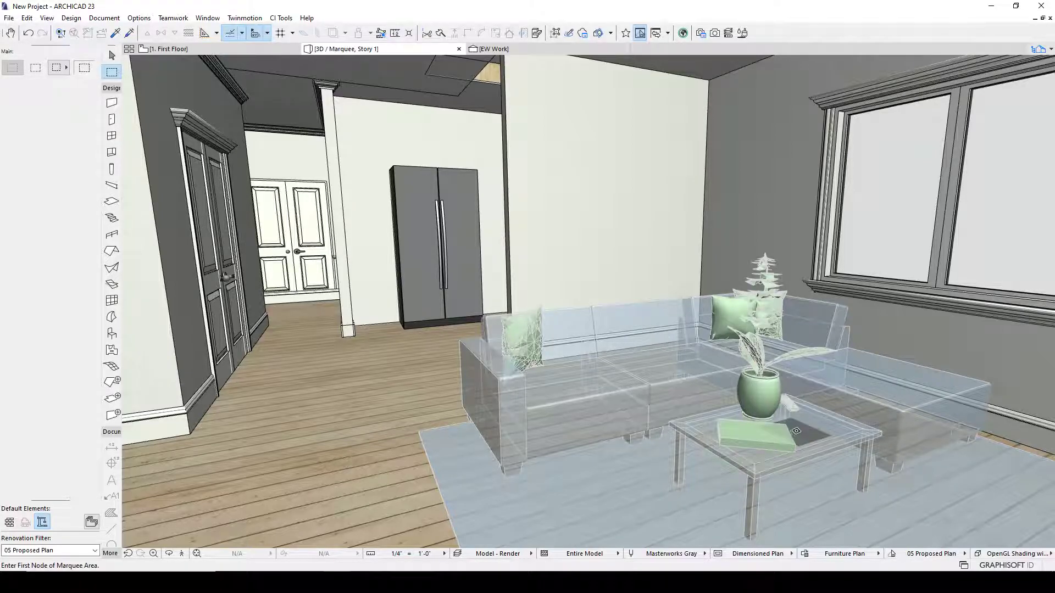
pyautogui.keyDown('shift'); pyautogui.moveTo(722, 440); pyautogui.dragTo(752, 406, button='middle'); pyautogui.keyUp('shift')
pyautogui.scroll(-8, 752, 405)
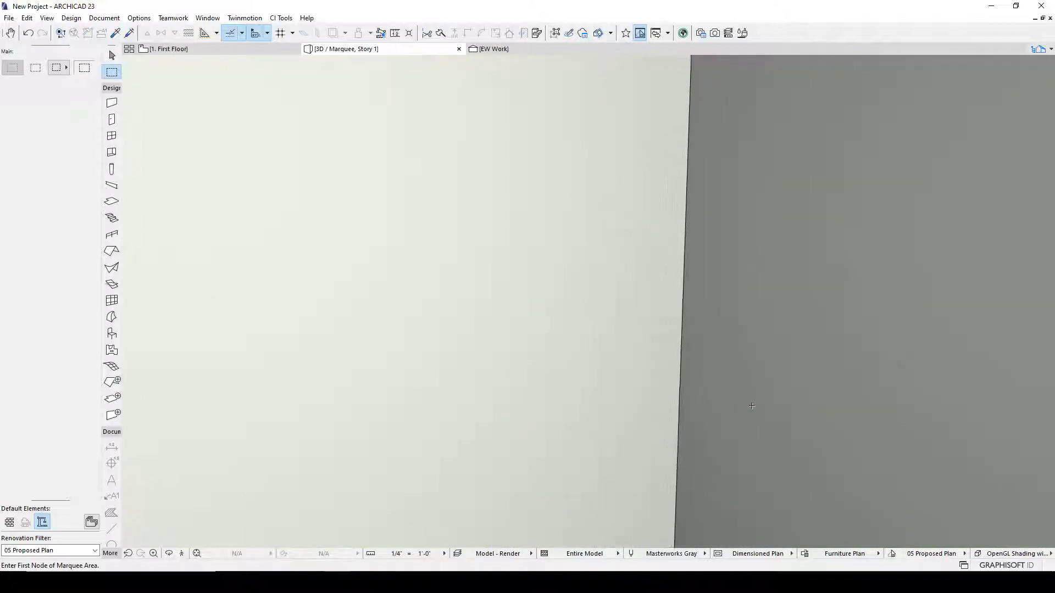
pyautogui.scroll(-10, 752, 406)
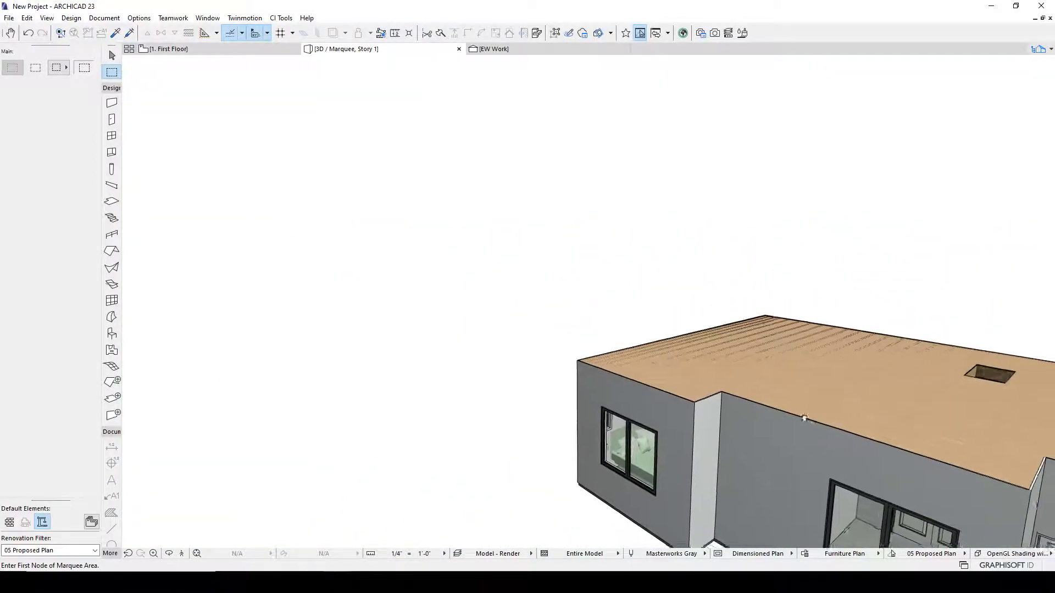
pyautogui.keyDown('shift'); pyautogui.moveTo(804, 419); pyautogui.dragTo(439, 335, button='middle'); pyautogui.keyUp('shift')
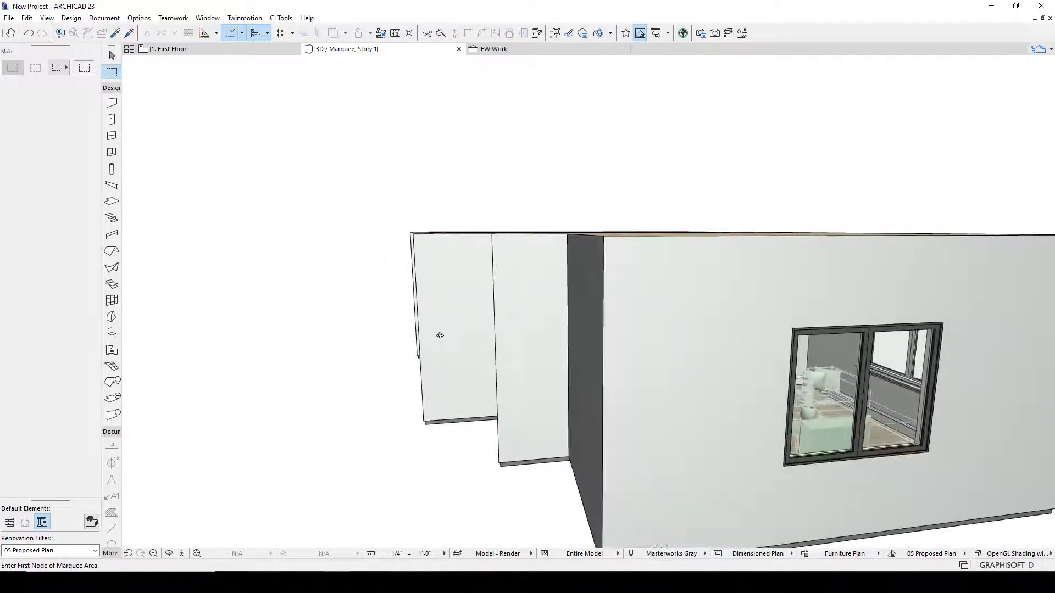
pyautogui.keyDown('shift'); pyautogui.moveTo(764, 380); pyautogui.dragTo(582, 343, button='middle'); pyautogui.keyUp('shift')
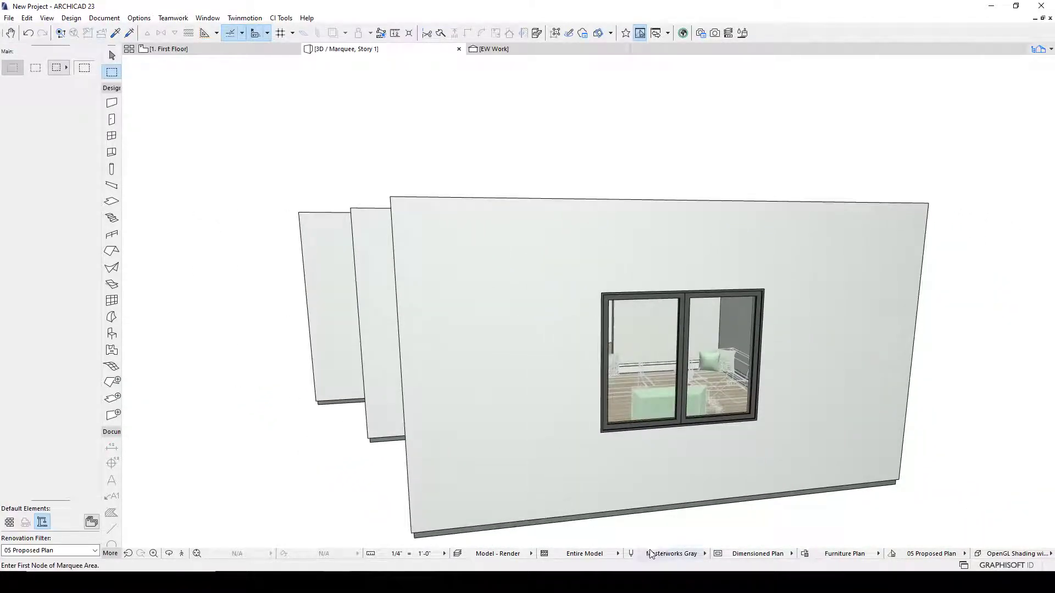
# Step: Open the Furniture Bold rule and look through the property-based criteria available, including the Doors and Windows and General Ratings groups
pyautogui.click(805, 555)
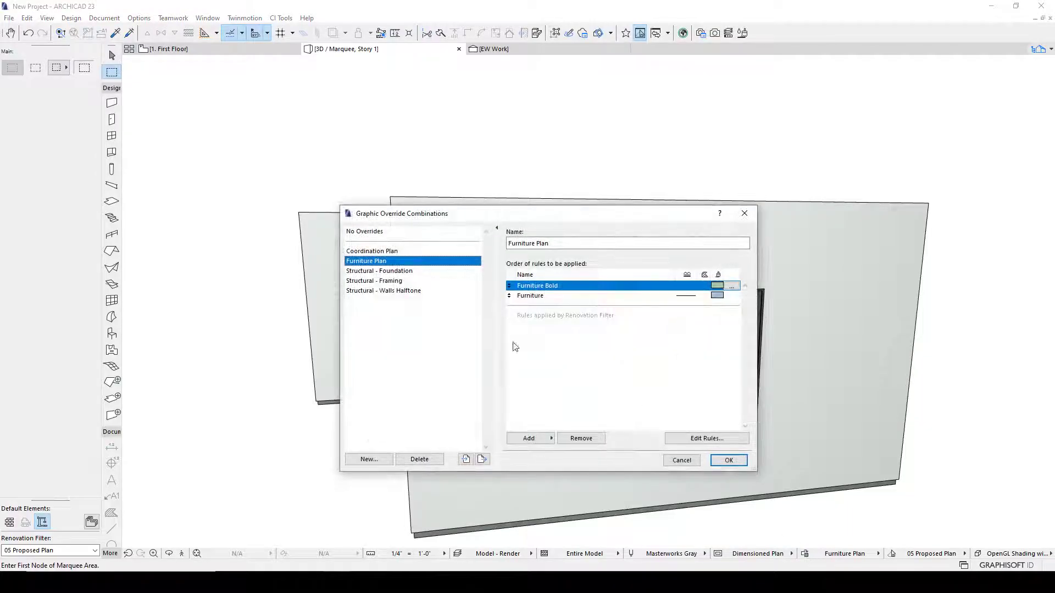
pyautogui.doubleClick(733, 286)
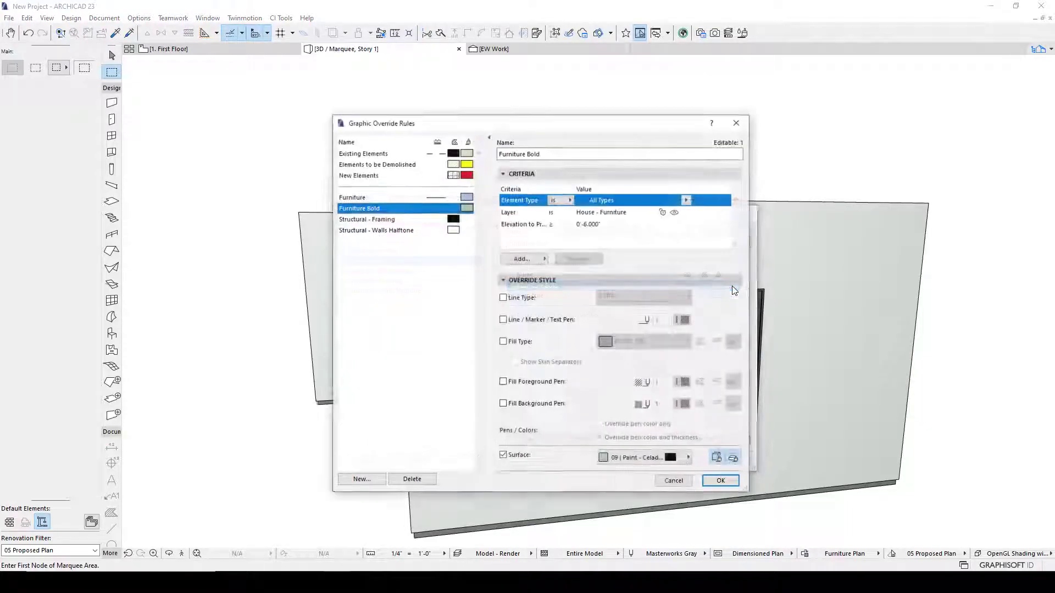
pyautogui.click(544, 259)
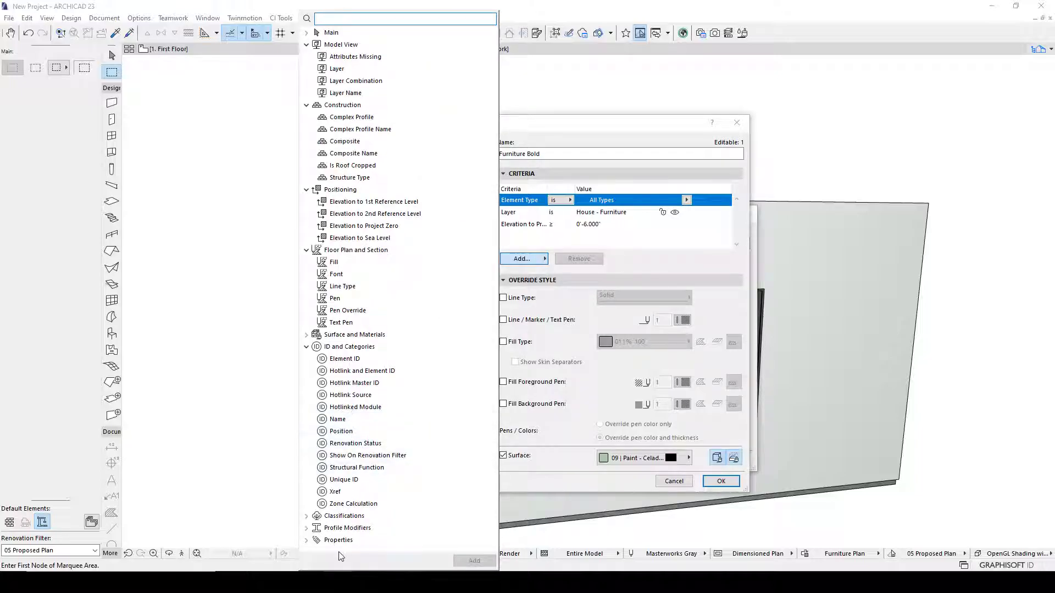
pyautogui.click(306, 541)
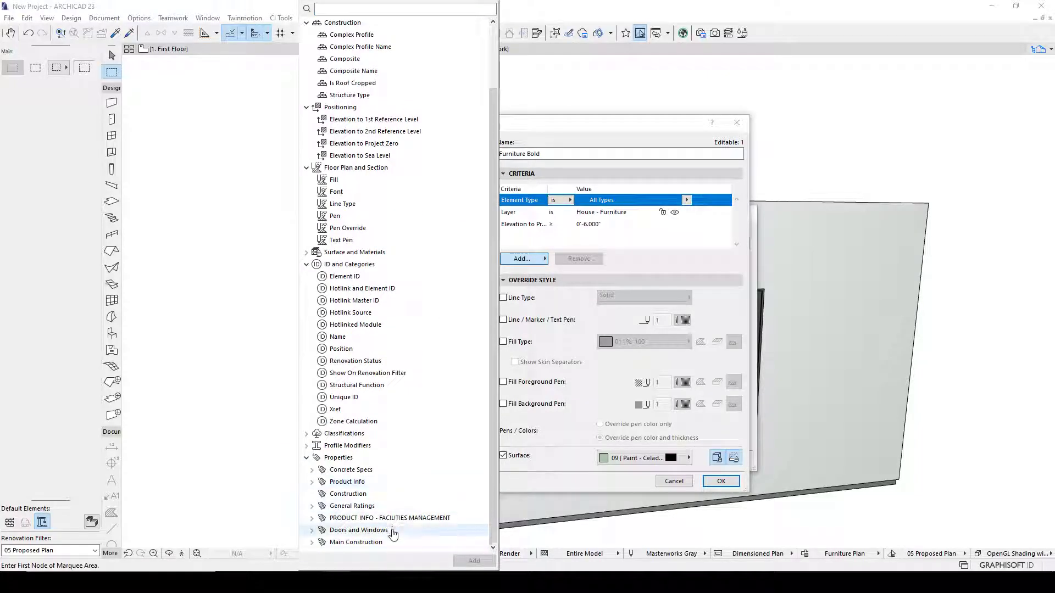
pyautogui.click(314, 531)
pyautogui.click(313, 507)
pyautogui.press('Escape')
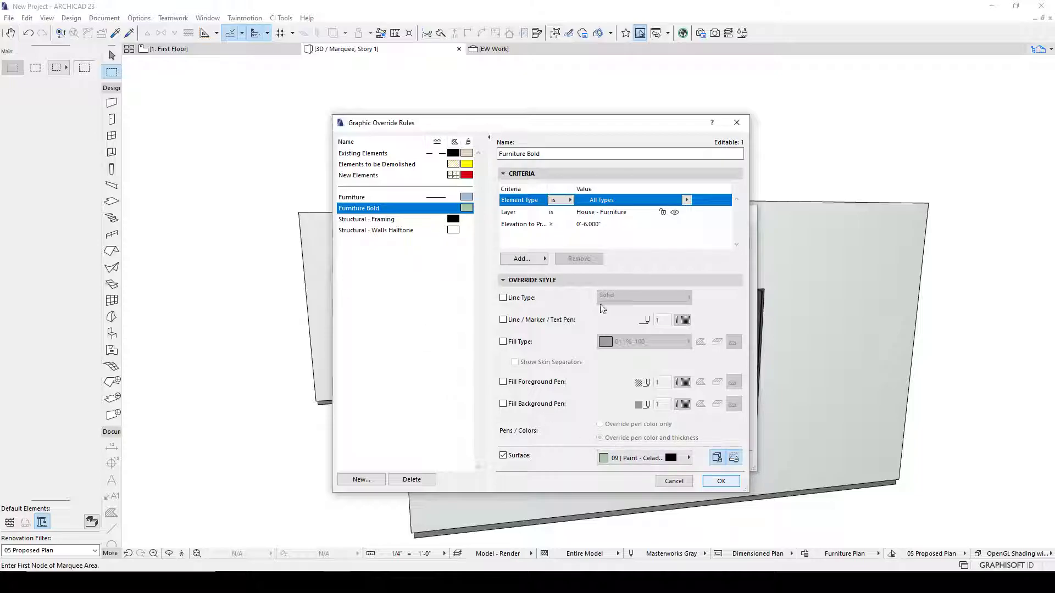
# Step: Compare the criteria and override styles of the Existing Elements, Elements to be Demolished and New Elements renovation rules, then leave the override settings
pyautogui.moveTo(473, 127); pyautogui.dragTo(475, 137)
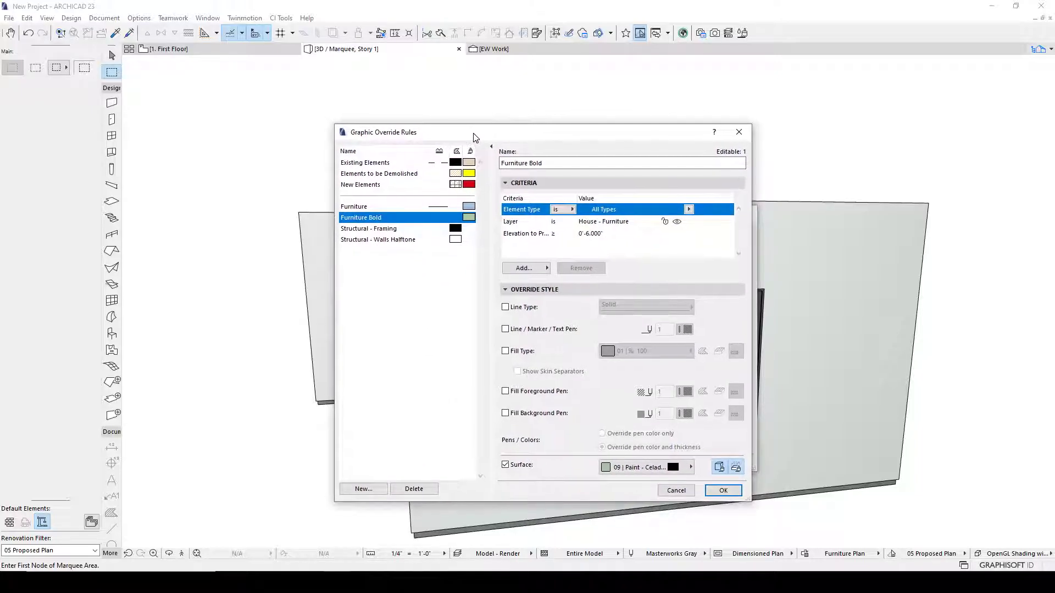
pyautogui.click(378, 165)
pyautogui.click(374, 174)
pyautogui.click(365, 185)
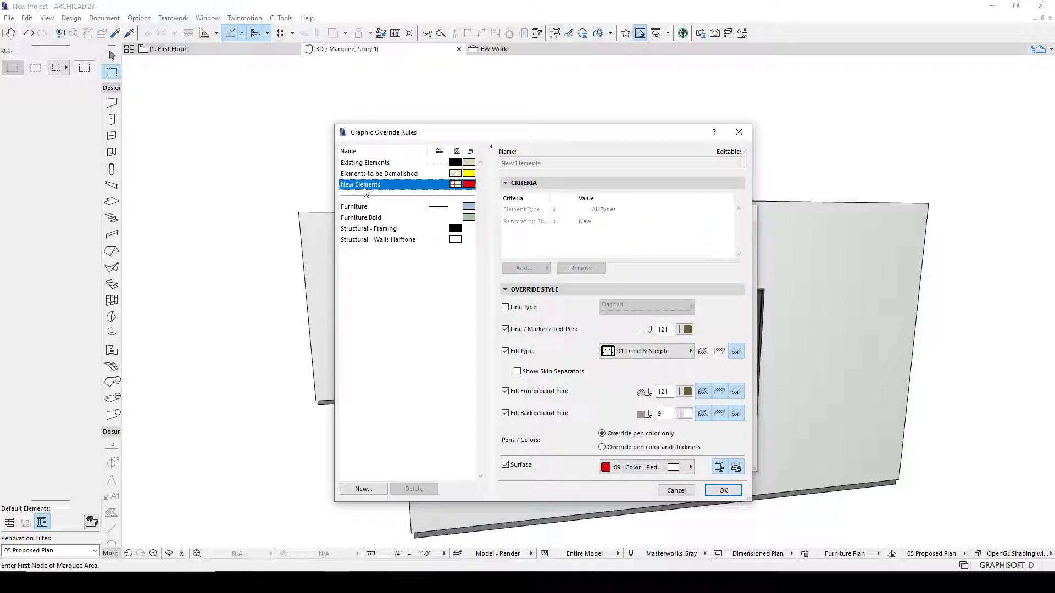
pyautogui.click(366, 165)
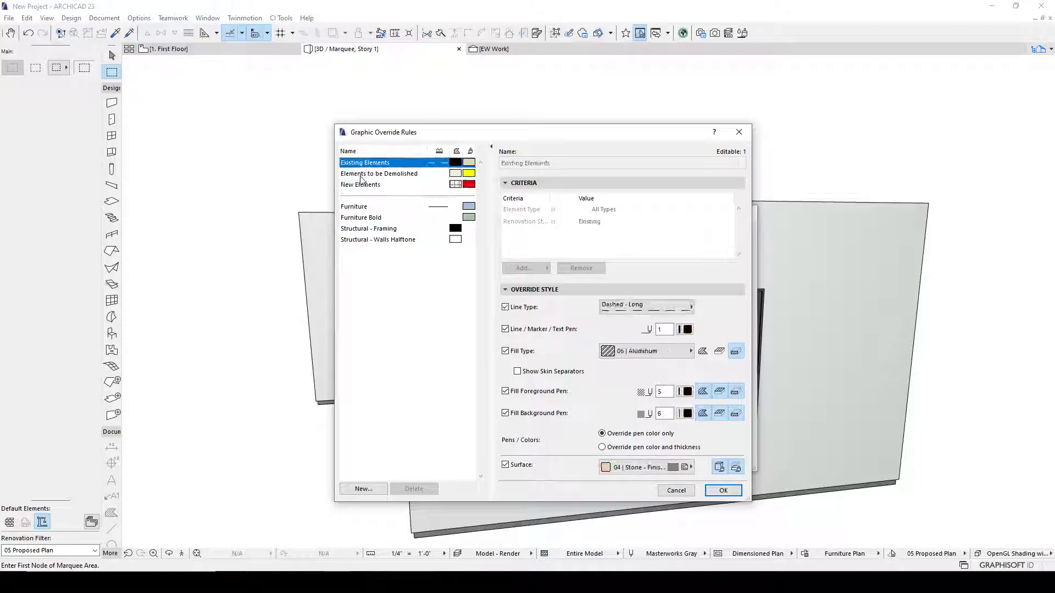
pyautogui.click(372, 174)
pyautogui.click(374, 187)
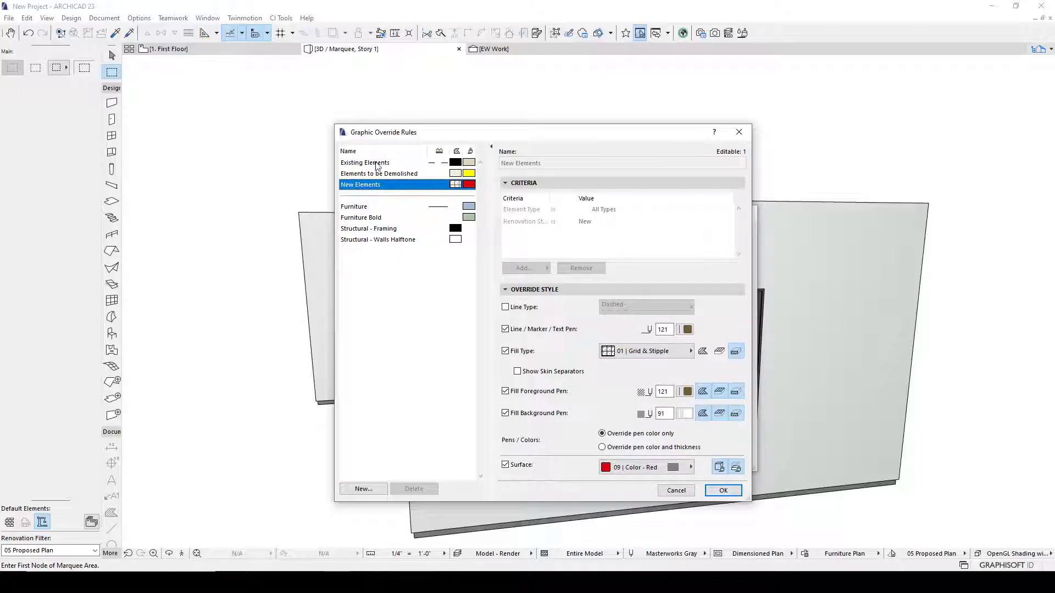
pyautogui.click(377, 163)
pyautogui.click(354, 173)
pyautogui.click(357, 187)
pyautogui.click(368, 163)
pyautogui.click(369, 173)
pyautogui.click(355, 187)
pyautogui.click(366, 164)
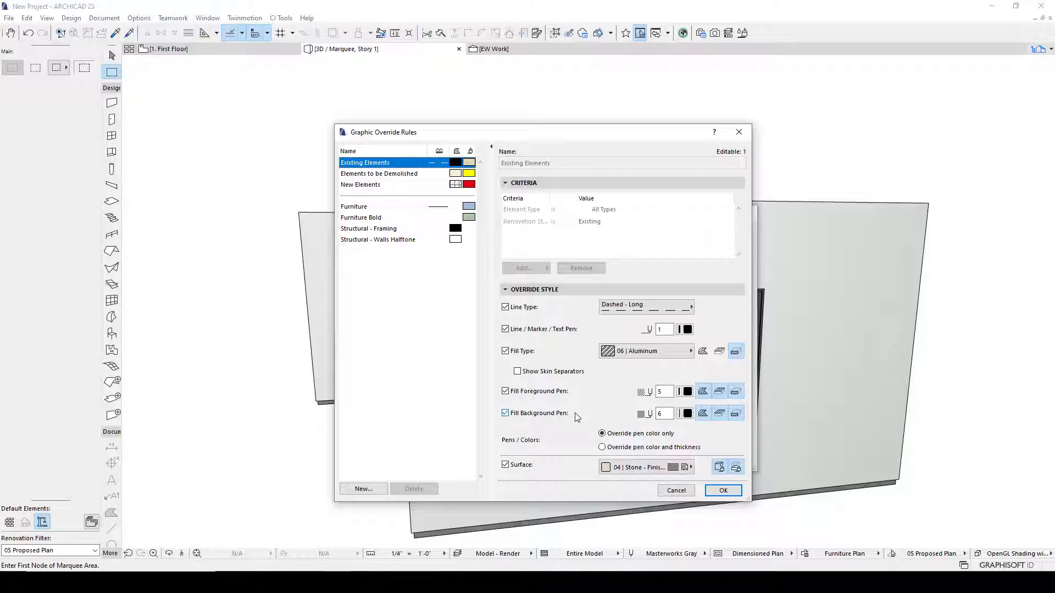
pyautogui.click(350, 174)
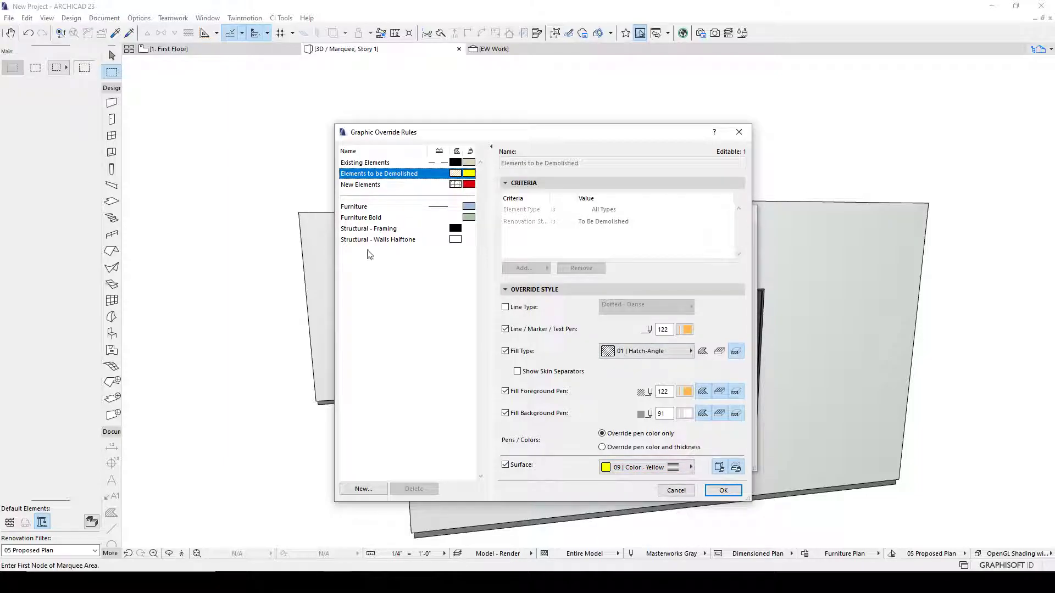
pyautogui.click(360, 186)
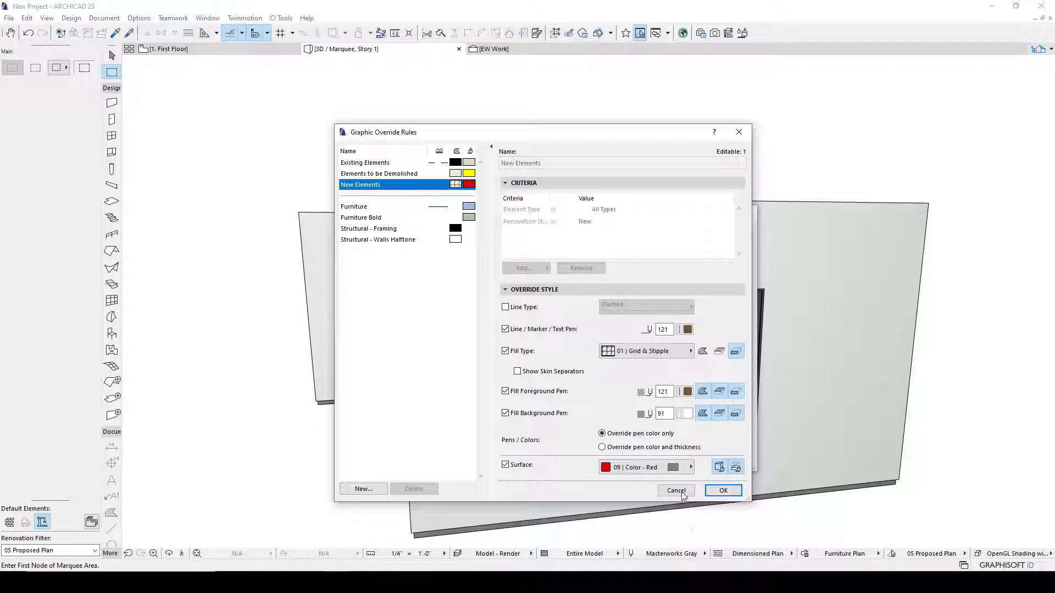
pyautogui.click(722, 491)
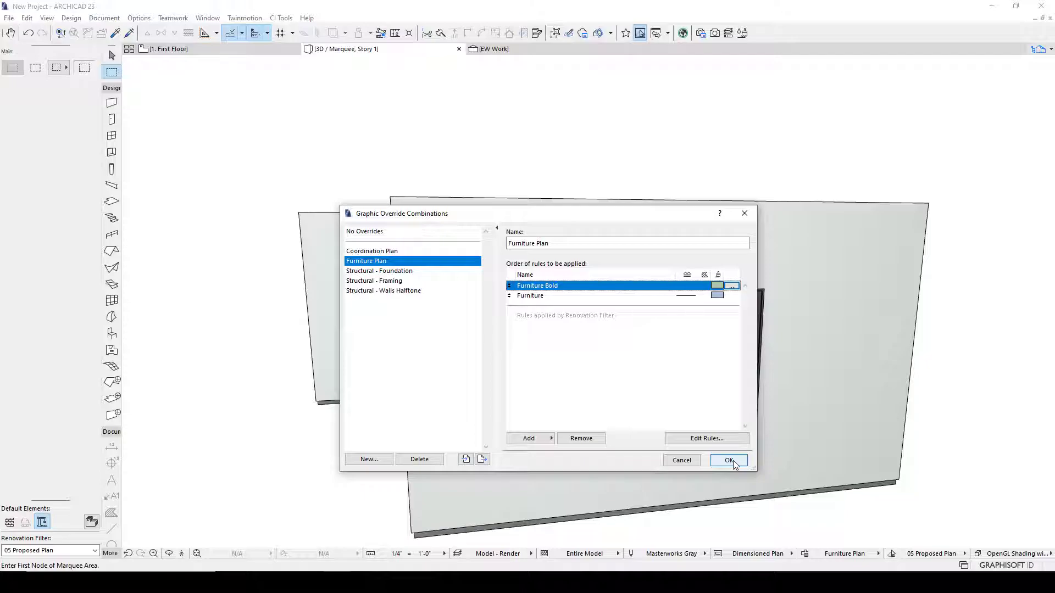
pyautogui.click(690, 462)
pyautogui.keyDown('shift'); pyautogui.moveTo(627, 283); pyautogui.dragTo(586, 295, button='middle'); pyautogui.keyUp('shift')
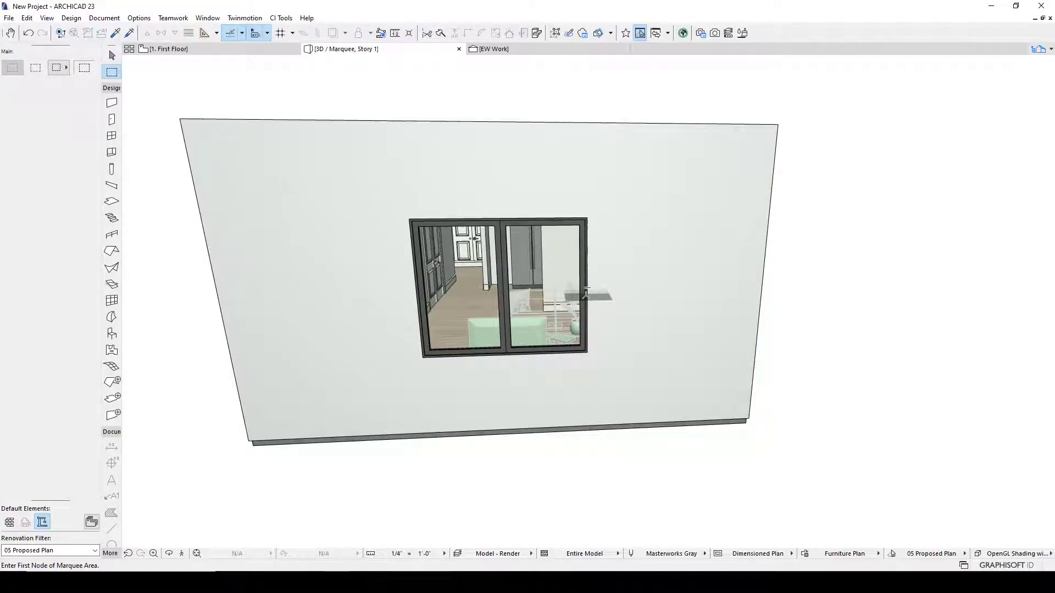